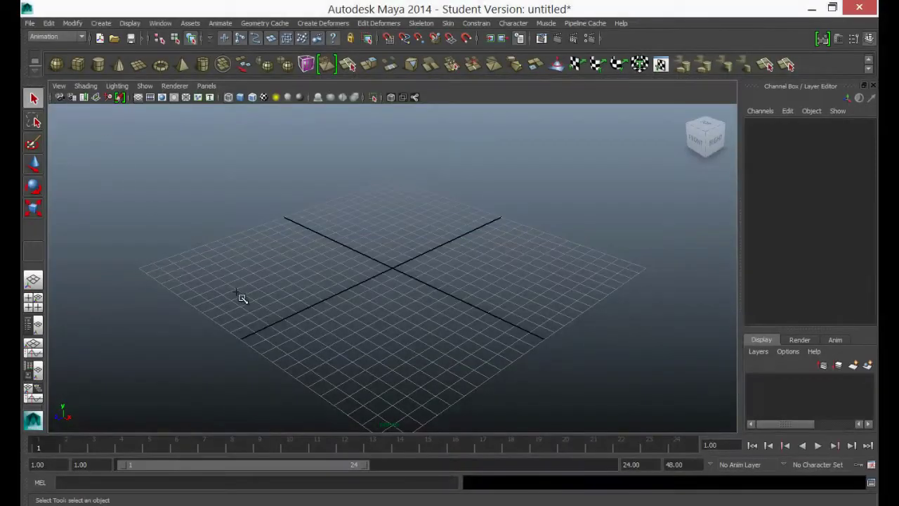
- Create a polygon sphere and lift it slightly above the grid
drag(390, 268, 422, 281)
alt+drag(341, 285, 354, 262)
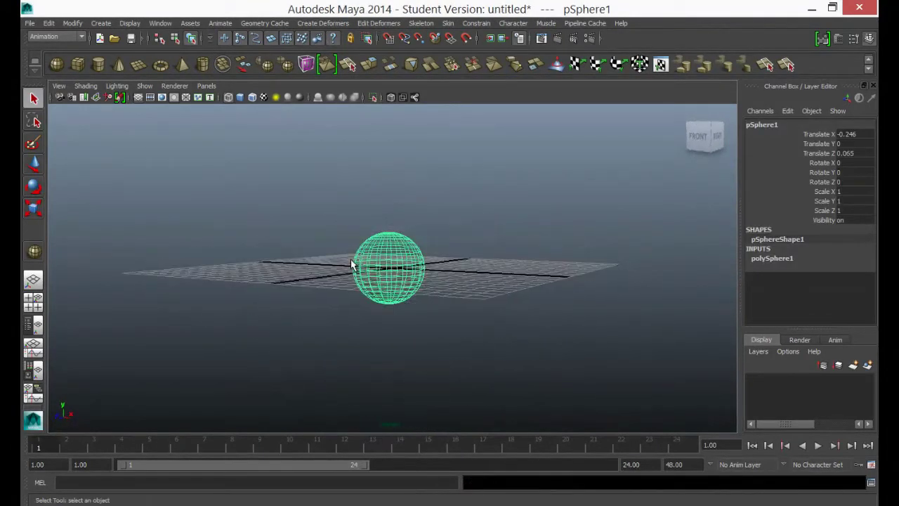
key(w)
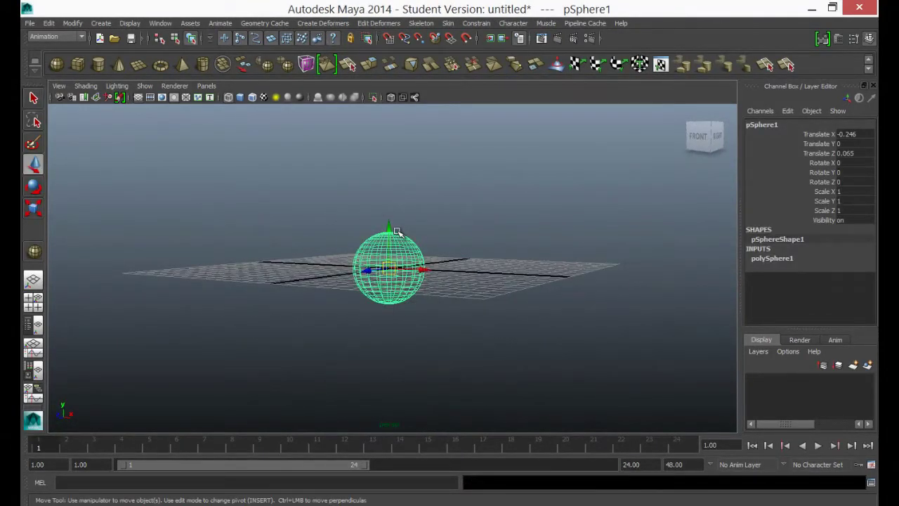
drag(389, 231, 389, 219)
- In the front view, raise the sphere to Translate Y 0.889
click(700, 132)
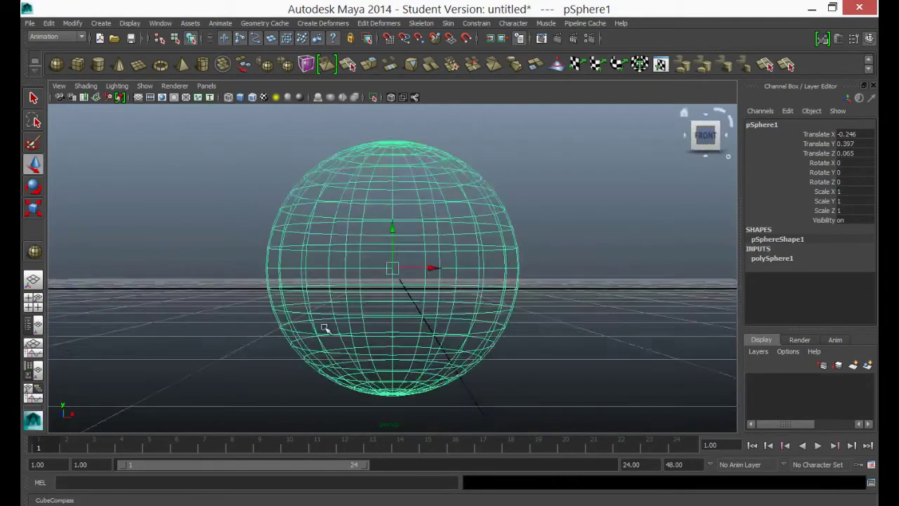
drag(394, 227, 391, 215)
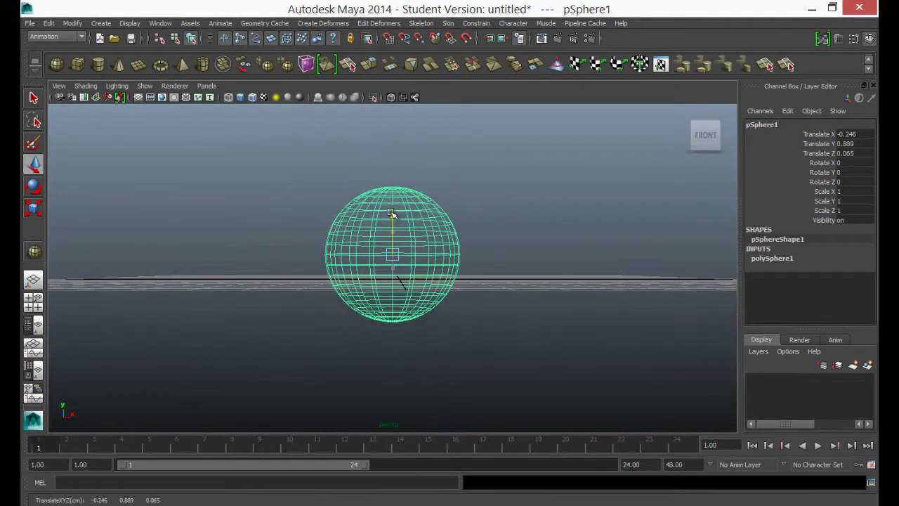
alt+drag(472, 287, 478, 287)
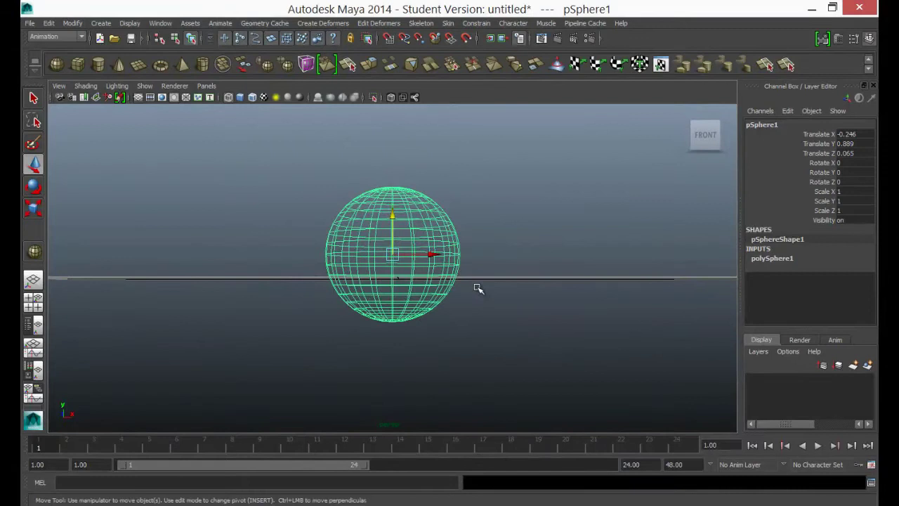
click(33, 208)
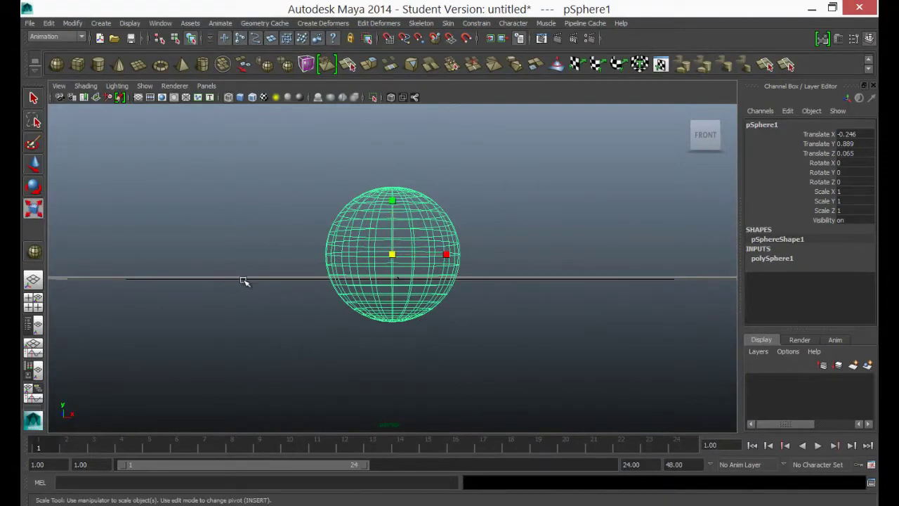
- Flatten the sphere to Scale Y 0.406 and key it at frame 1
click(393, 203)
drag(392, 202, 405, 236)
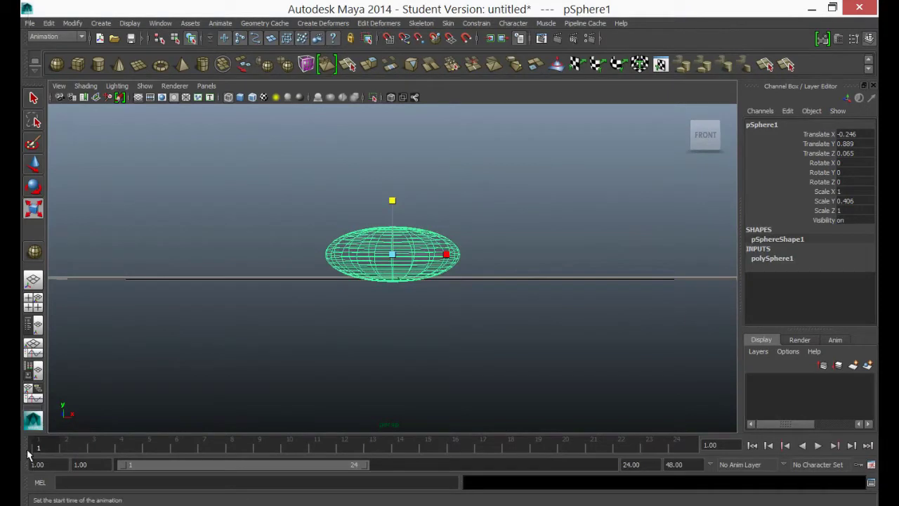
key(s)
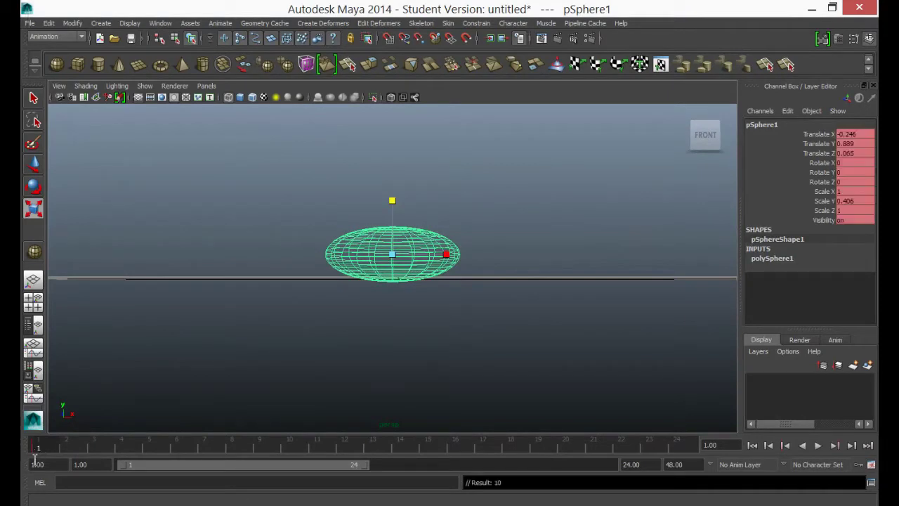
key(alt+v)
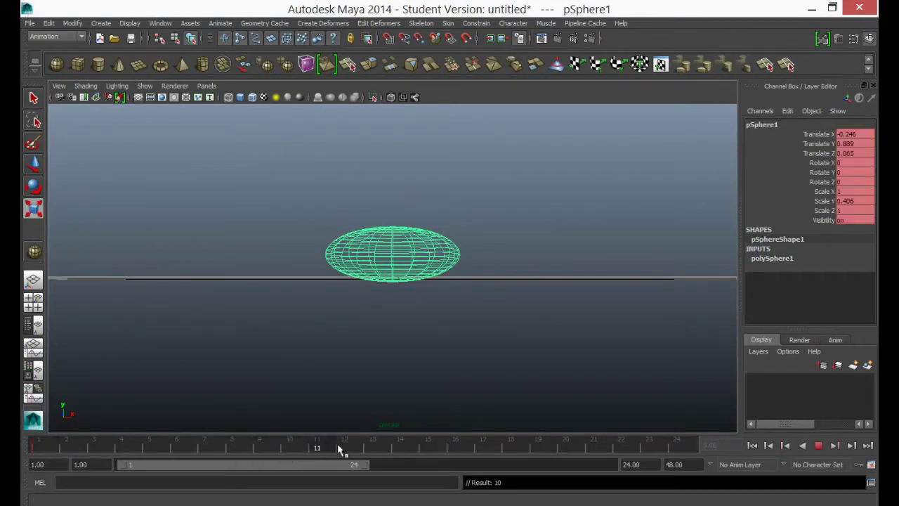
click(677, 451)
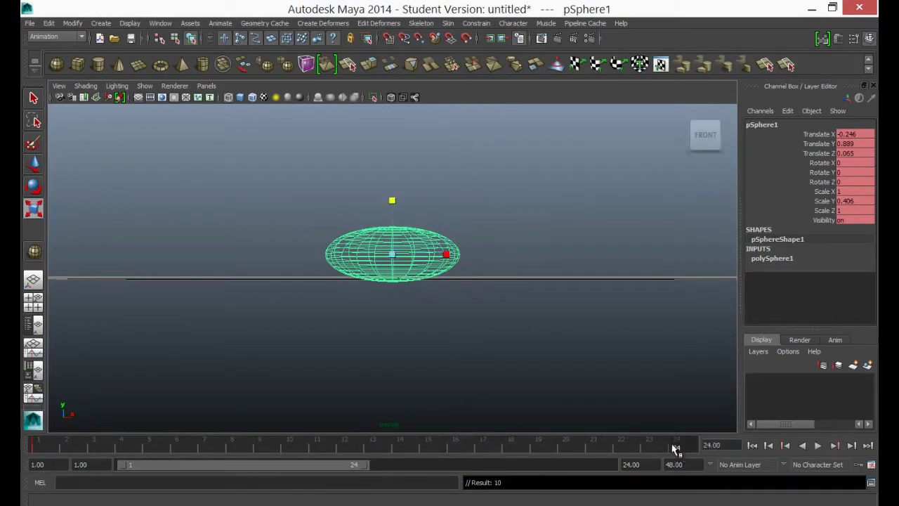
- At frame 13, key the sphere stretched to Scale Y 0.852 and lifted to Translate Y 8.59
click(386, 443)
drag(391, 208, 385, 149)
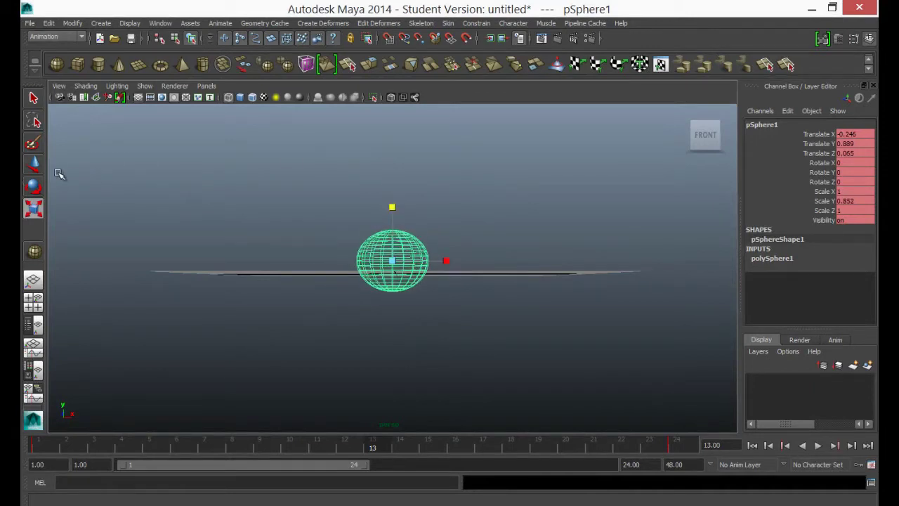
click(33, 163)
drag(391, 220, 393, 106)
key(s)
key(alt+v)
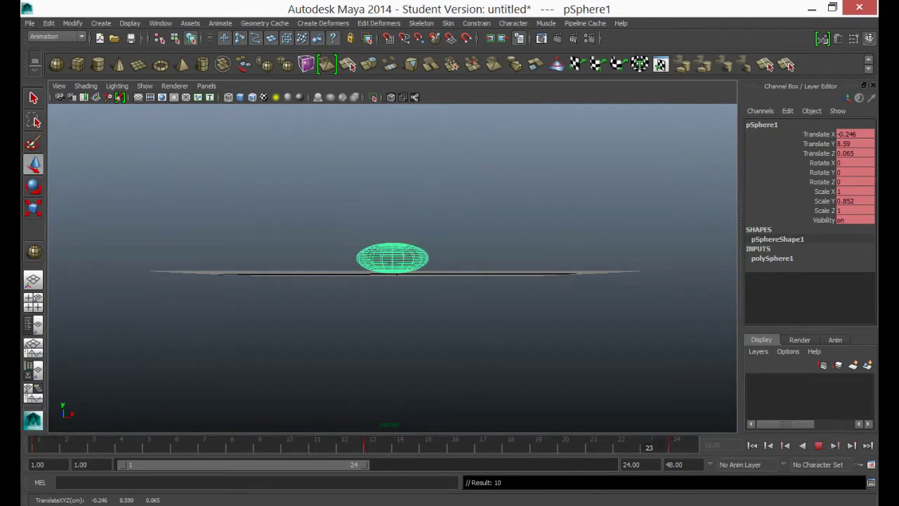
key(alt+v)
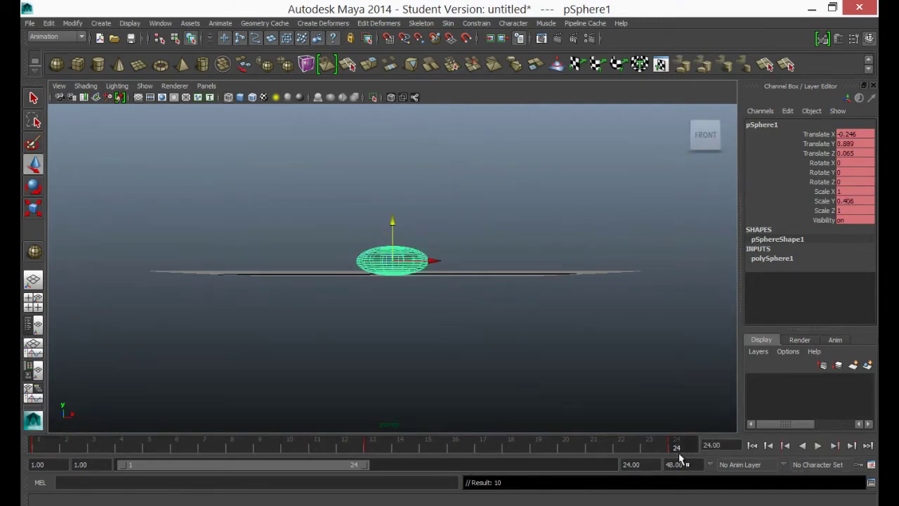
- Set the playback end time to 200 and save the Animation Preferences
double_click(640, 465)
text(2)
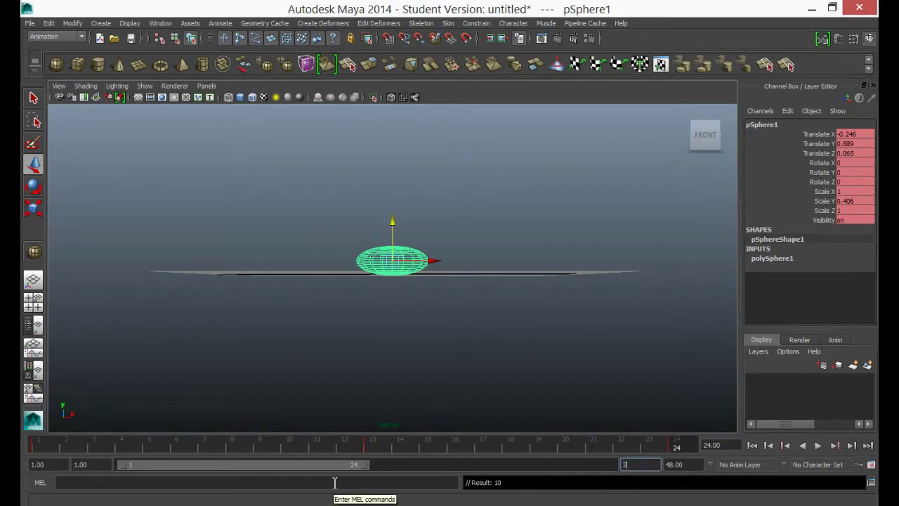
text(00)
key(Return)
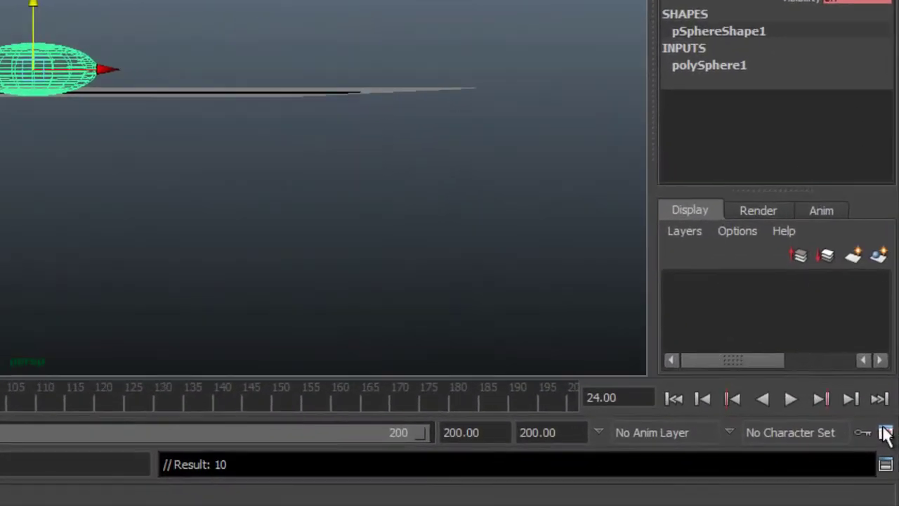
click(881, 442)
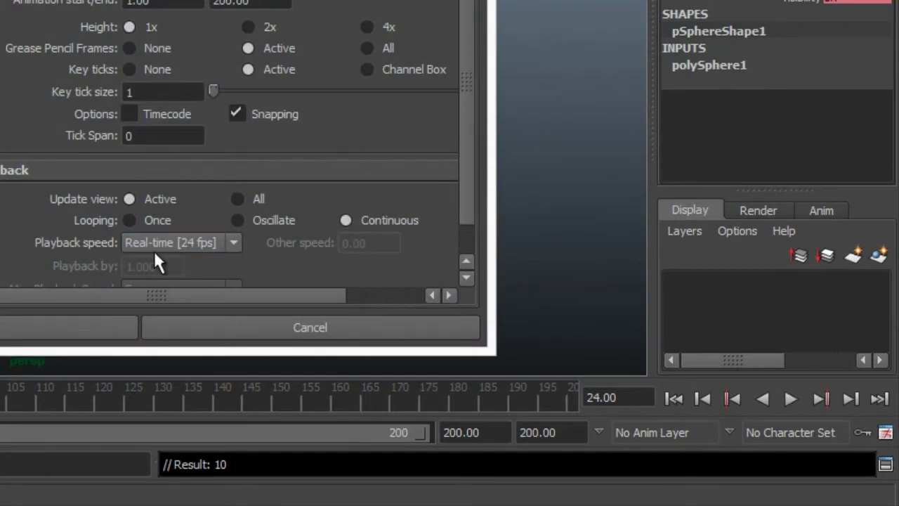
click(53, 331)
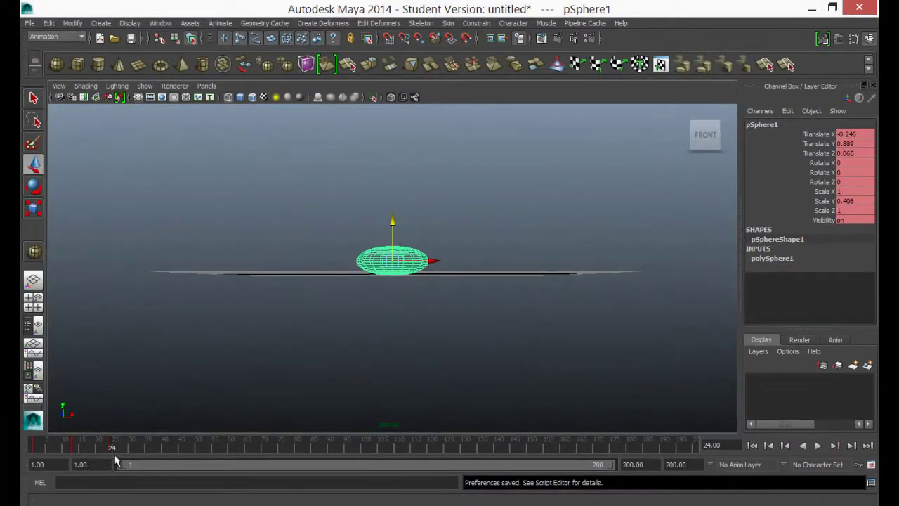
- Play back the animation and stop it at frame 28
key(alt+v)
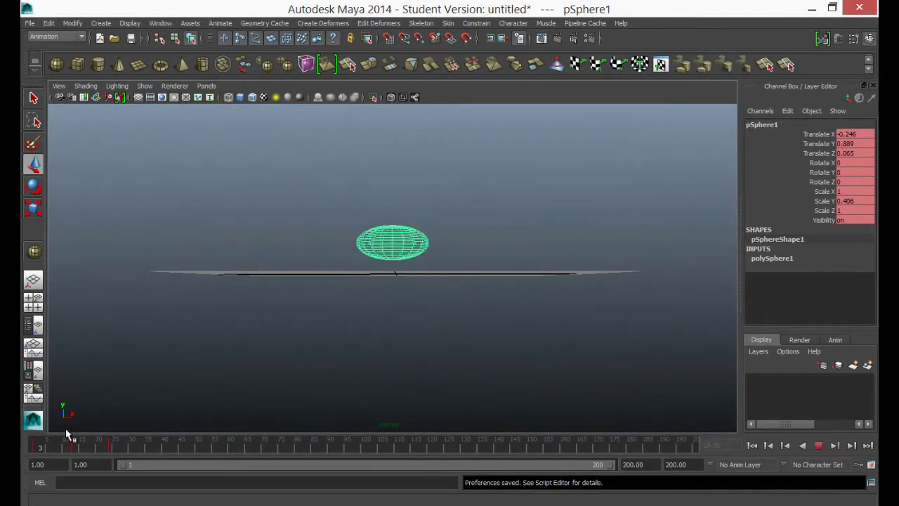
key(Escape)
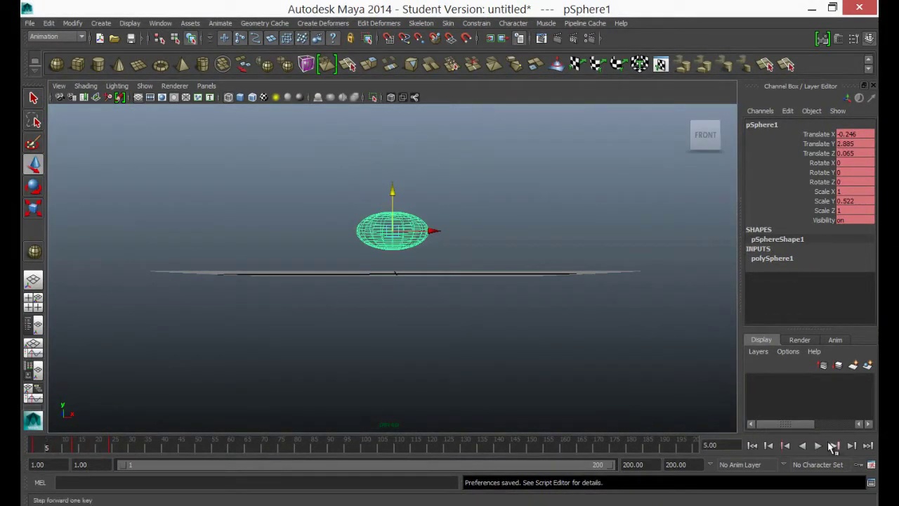
click(819, 445)
click(820, 445)
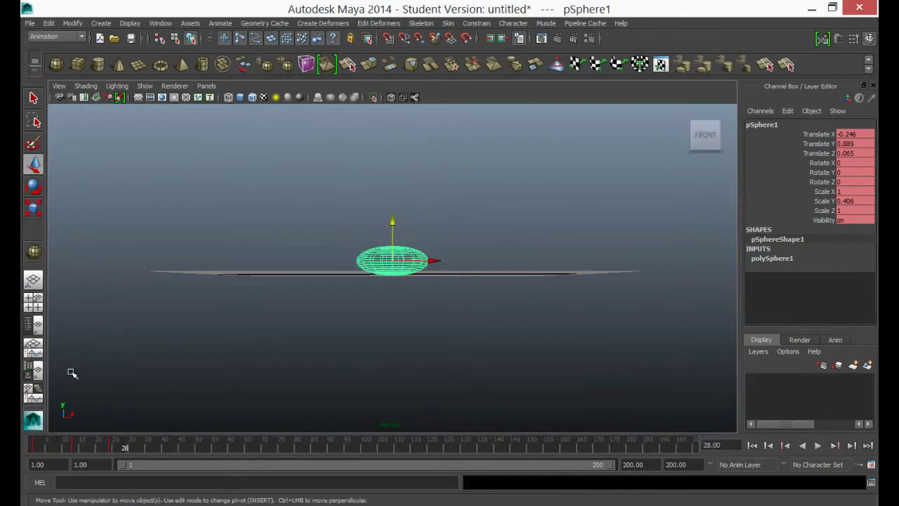
- Show the Graph Editor under the viewport, then go back to one viewport at frame 1
click(37, 358)
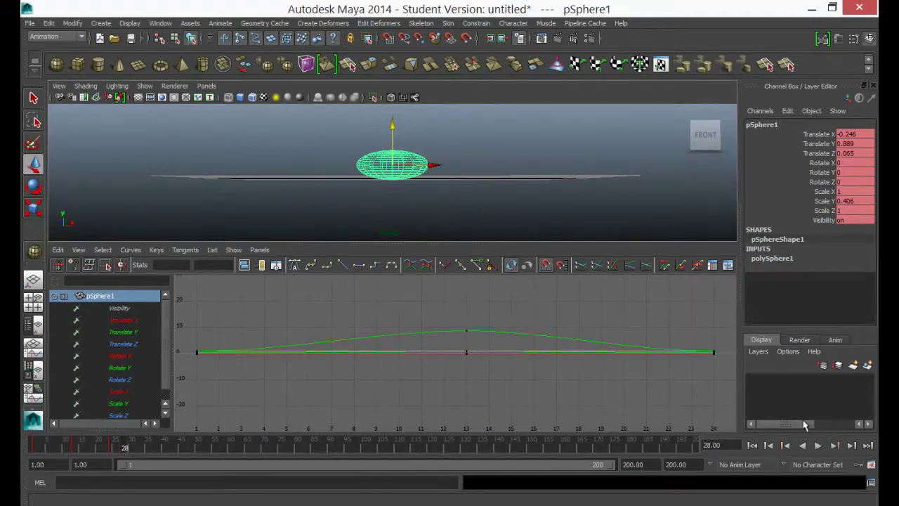
click(33, 281)
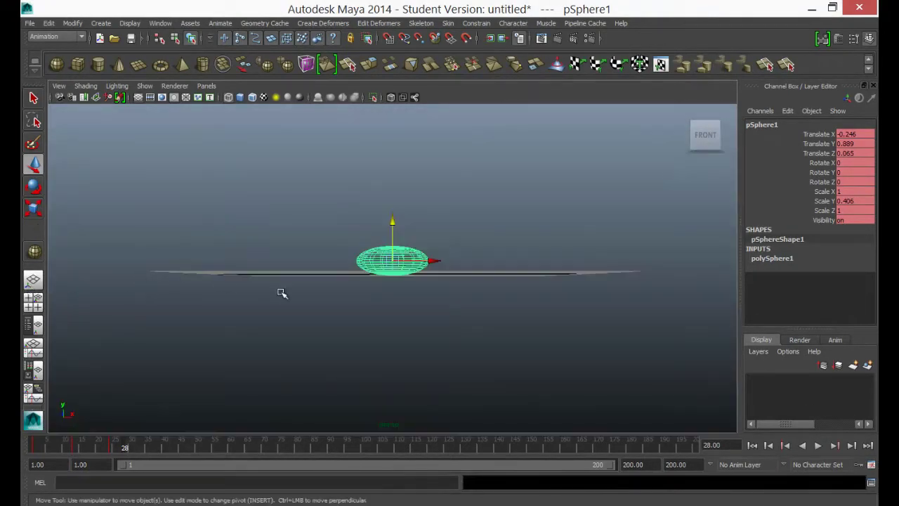
mouse_move(123, 447)
mouse_down()
mouse_move(28, 443)
mouse_move(39, 444)
mouse_up()
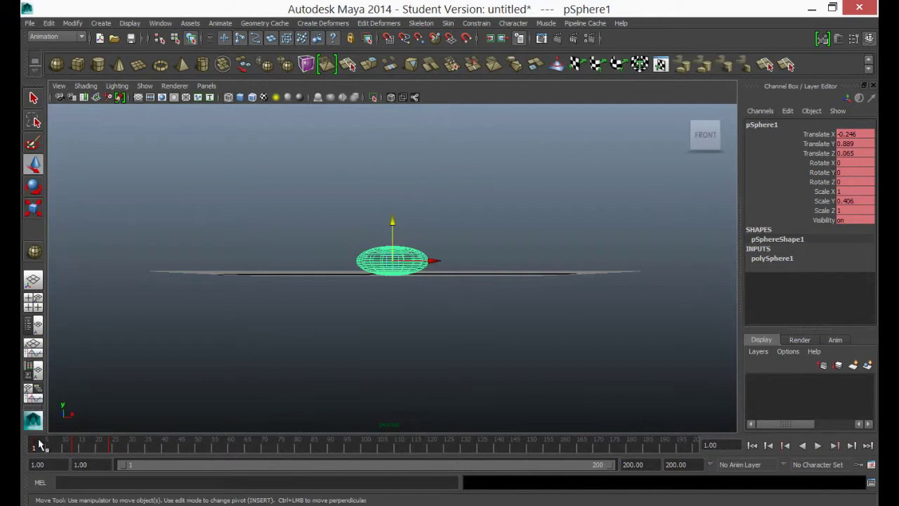
- Open the Trax Editor, frame its ruler to the playback range, then minimize it
click(159, 24)
mouse_move(205, 66)
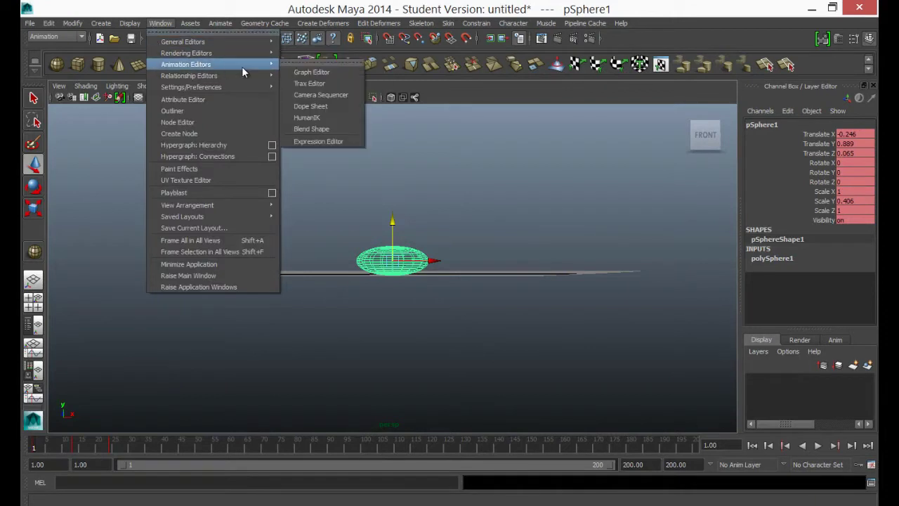
click(325, 85)
drag(357, 170, 461, 159)
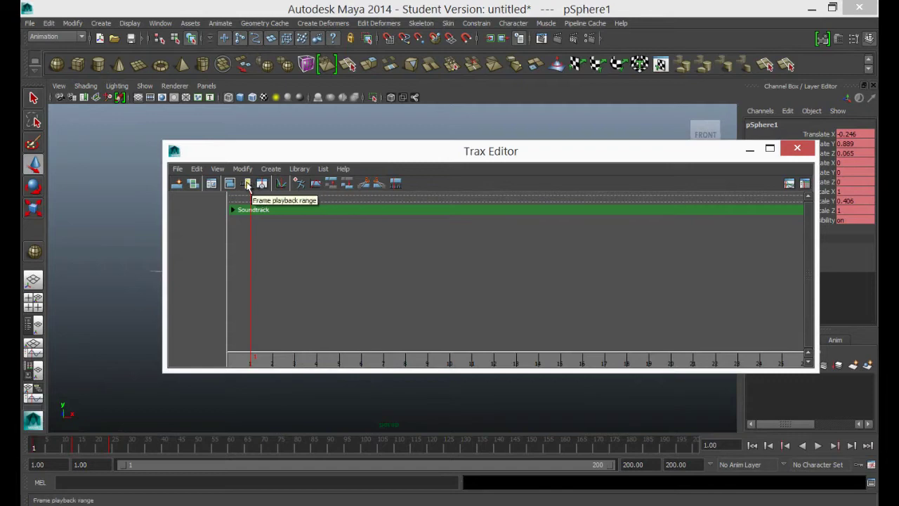
click(247, 185)
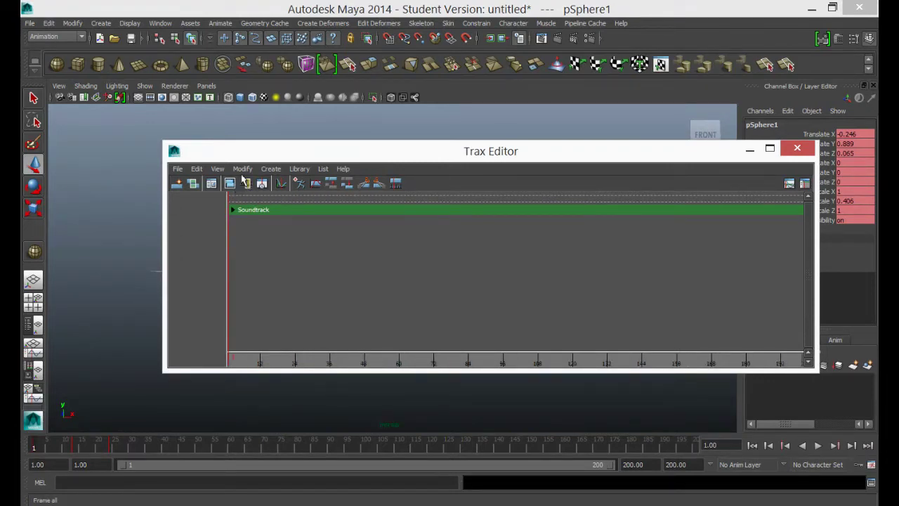
drag(255, 152, 224, 185)
click(718, 183)
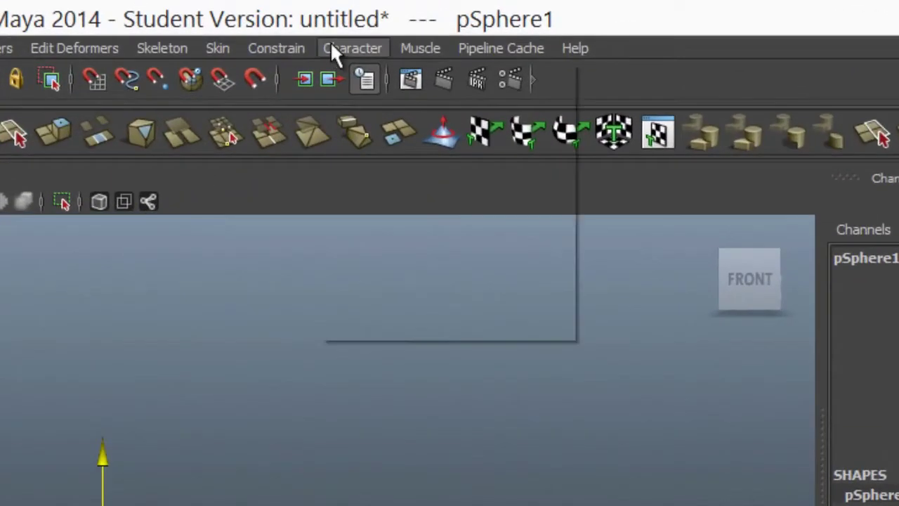
click(506, 23)
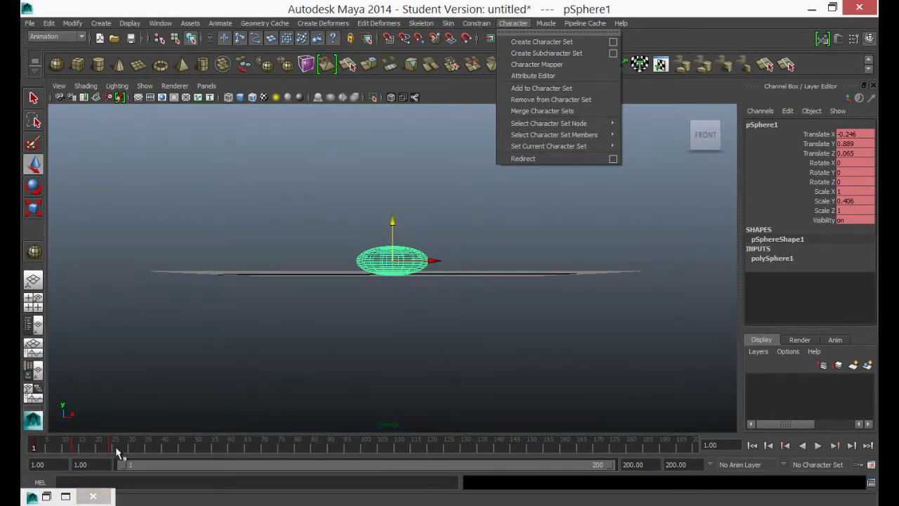
click(256, 394)
click(256, 394)
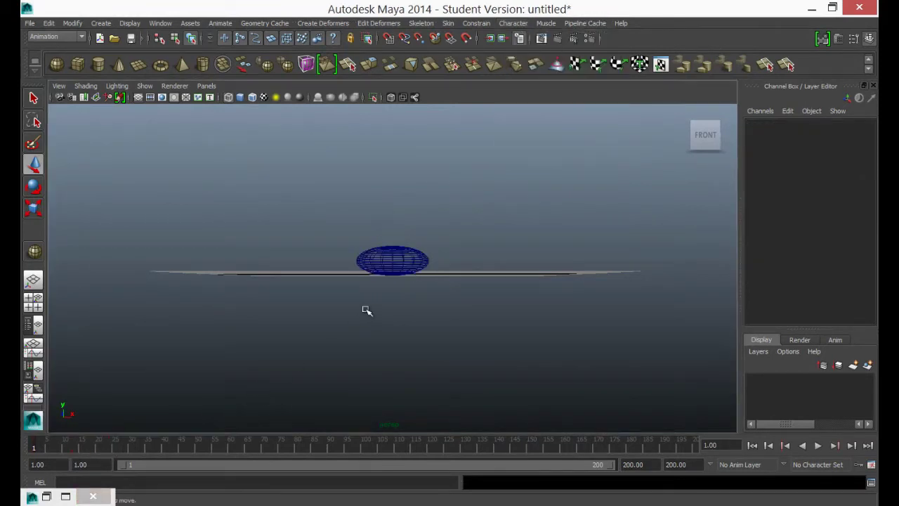
click(378, 255)
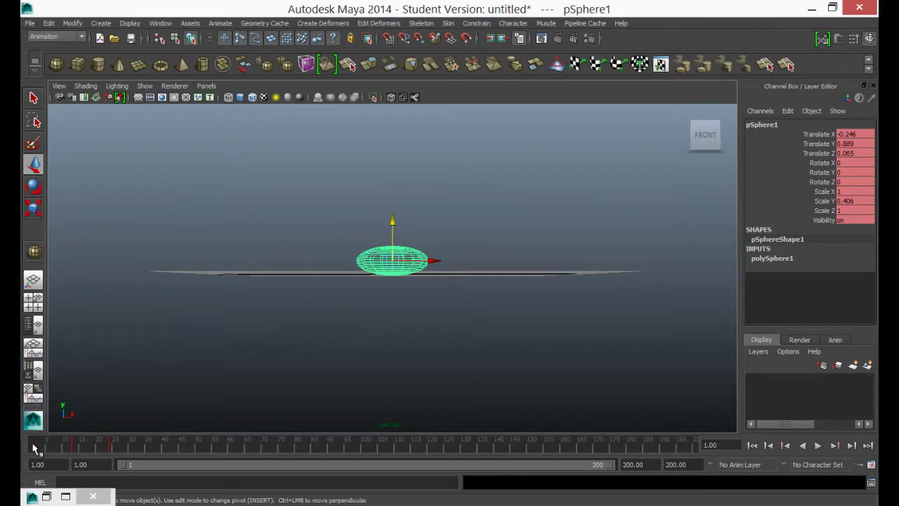
- Mark frames 1–24 on the time slider and float the restored Trax Editor over the viewport
shift+drag(34, 448, 112, 458)
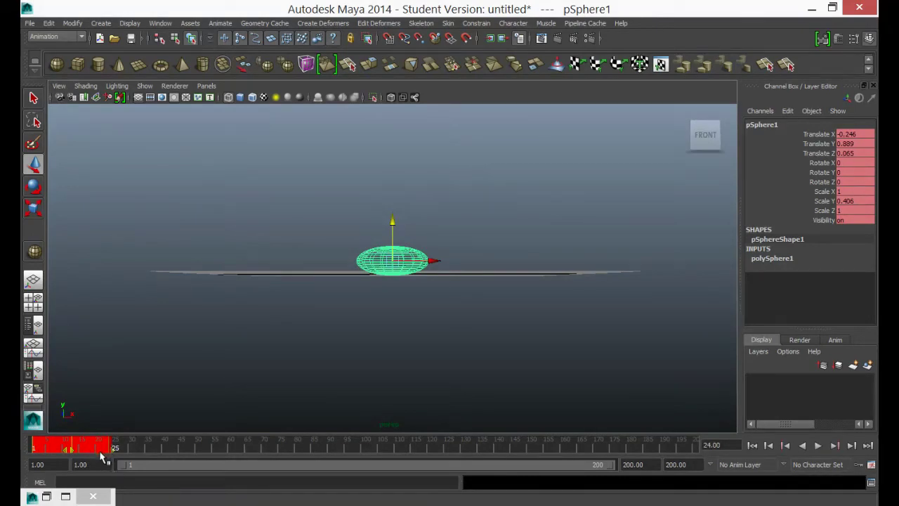
click(66, 496)
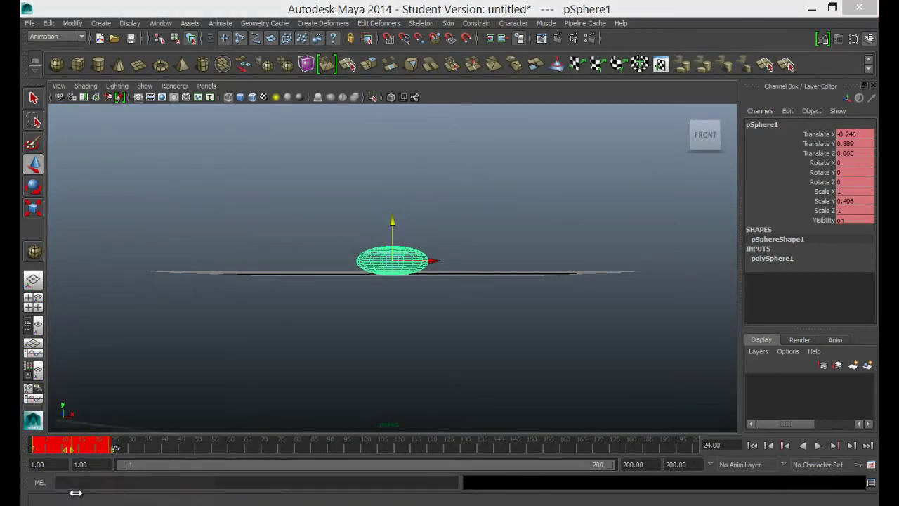
drag(395, 19, 479, 139)
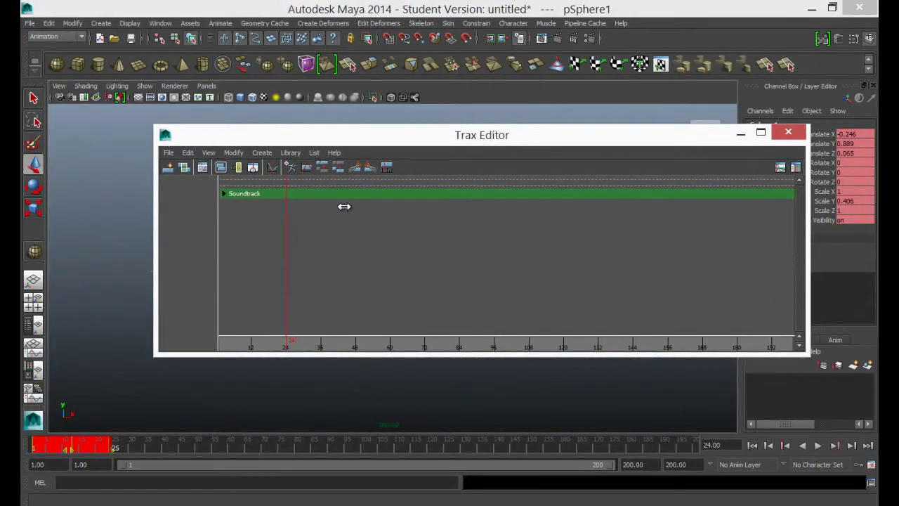
- Create clip1 from the sphere's bounce animation and scrub through it to preview
click(167, 169)
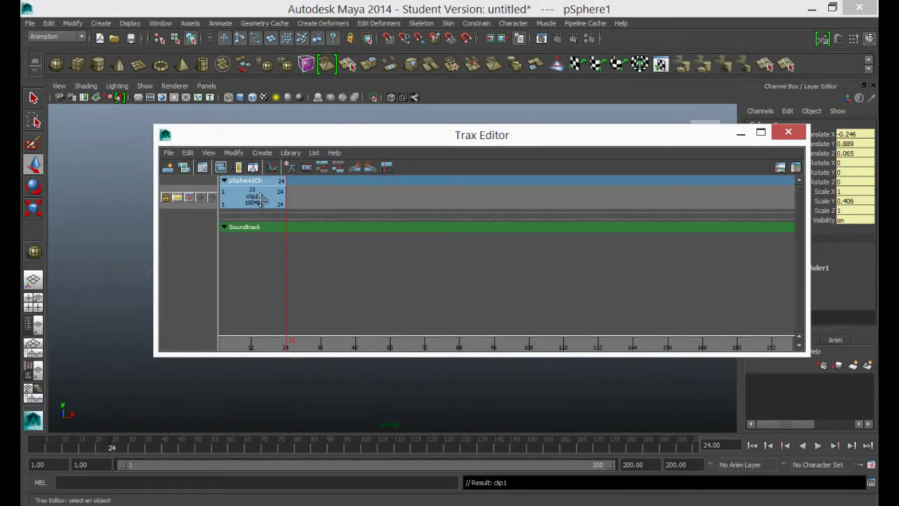
drag(247, 142, 224, 264)
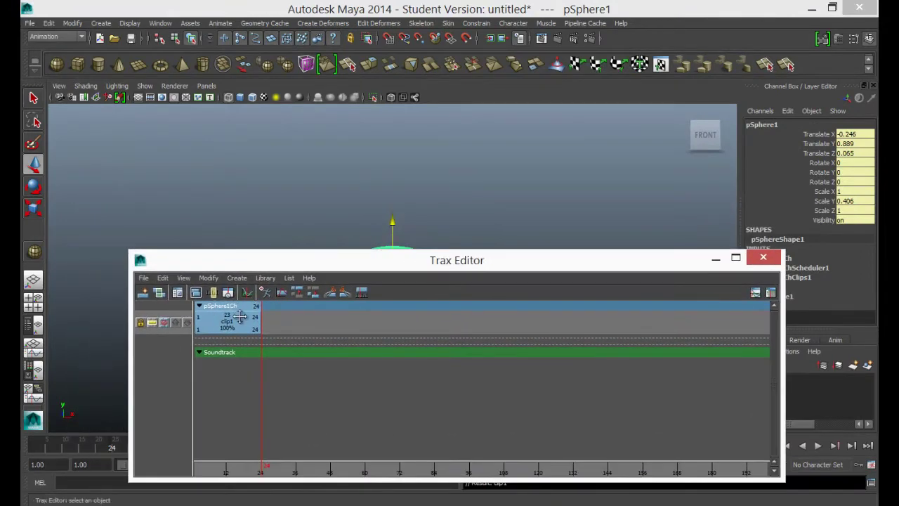
drag(213, 470, 269, 445)
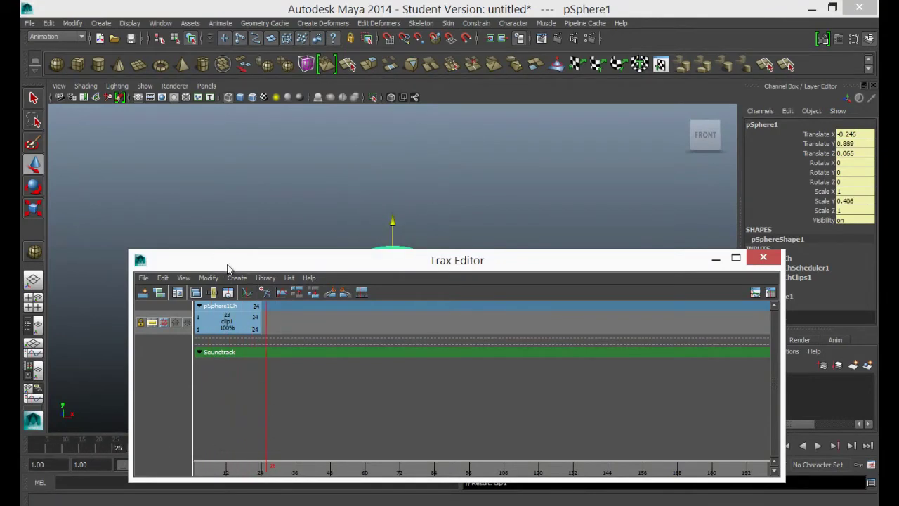
- Reposition the Trax Editor, reset the time to frame 1, and browse its File menu
drag(229, 266, 234, 187)
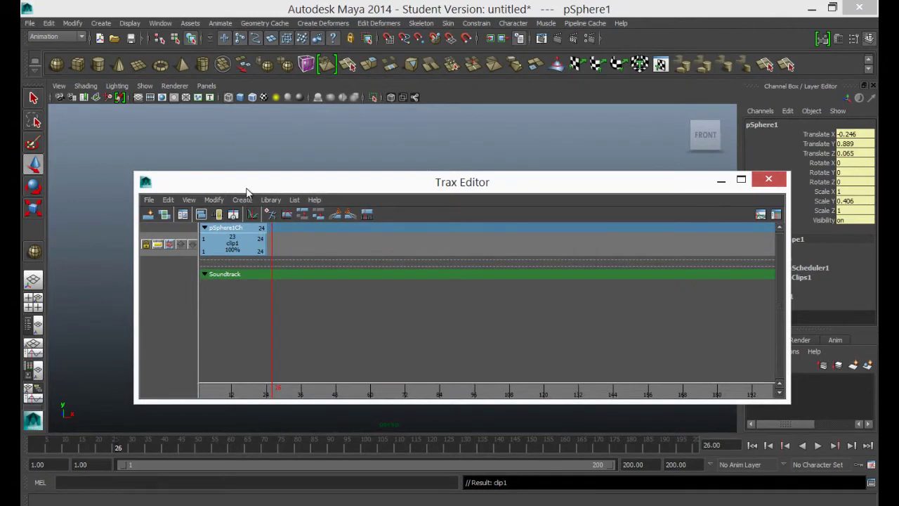
drag(246, 191, 257, 215)
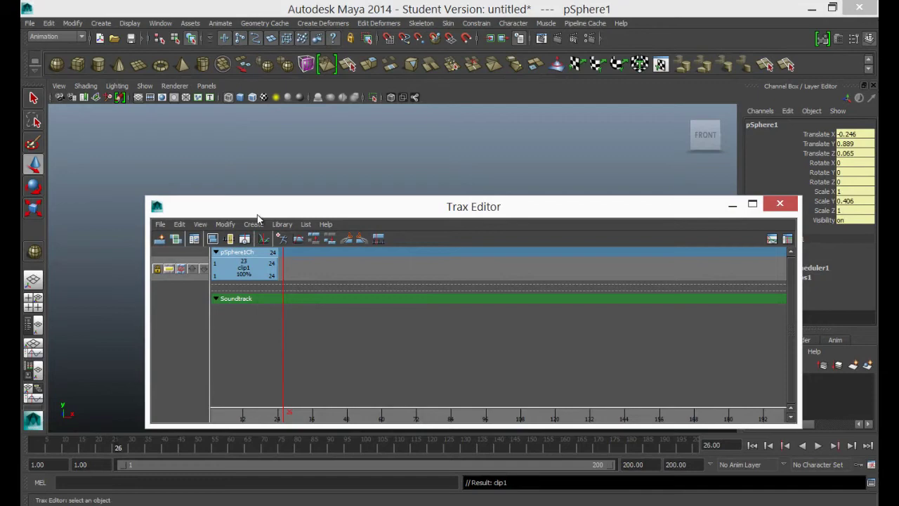
drag(257, 215, 386, 289)
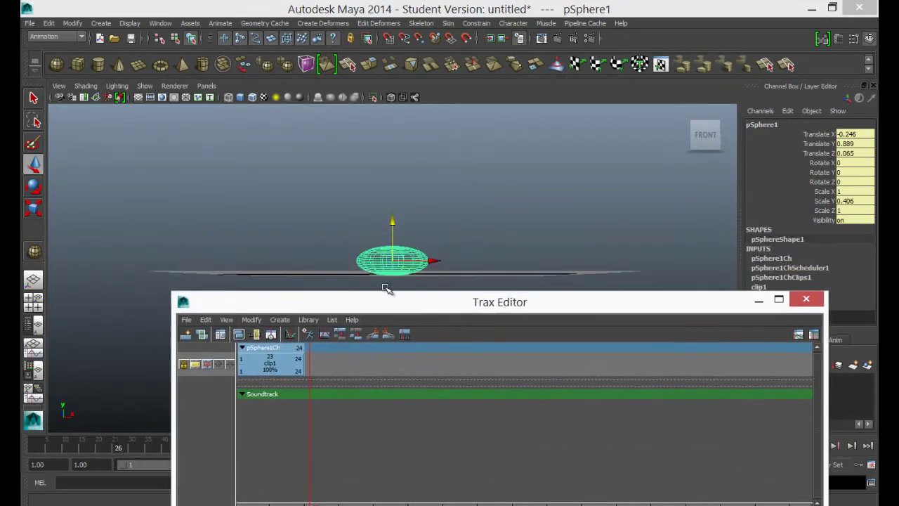
drag(316, 301, 309, 277)
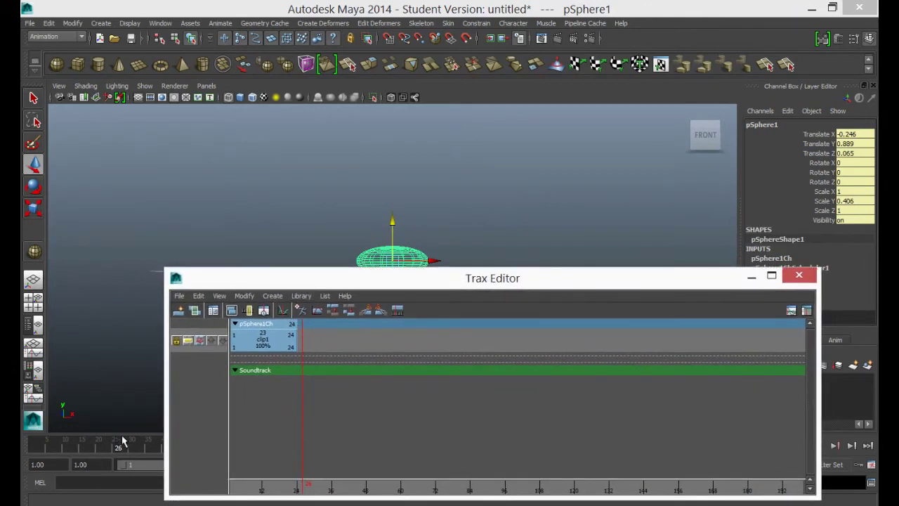
drag(123, 441, 33, 445)
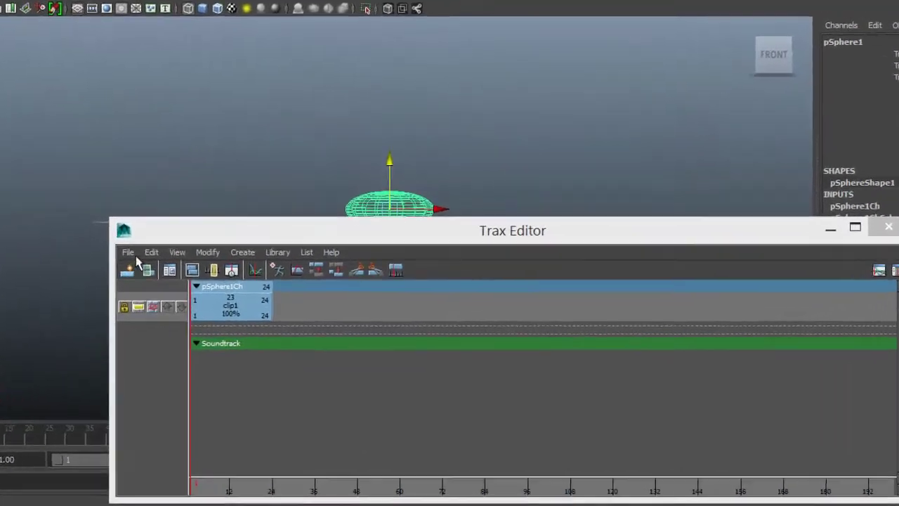
click(179, 296)
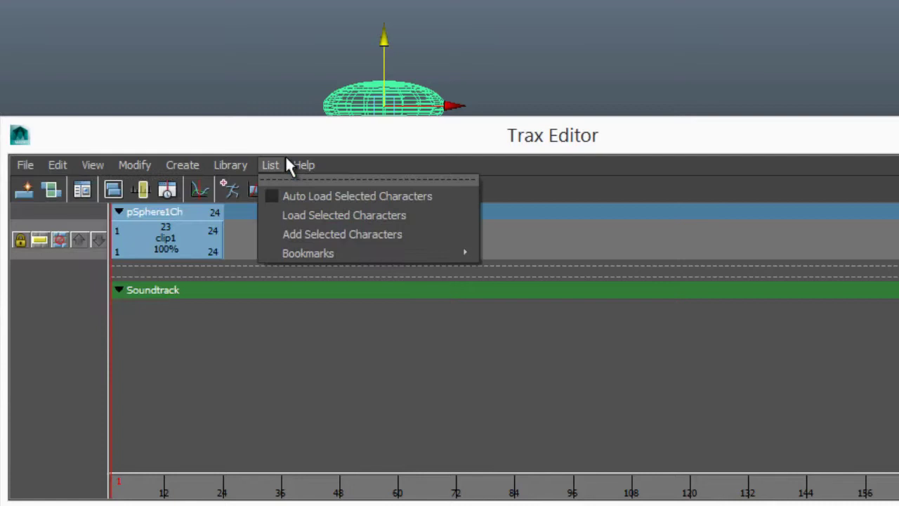
click(272, 159)
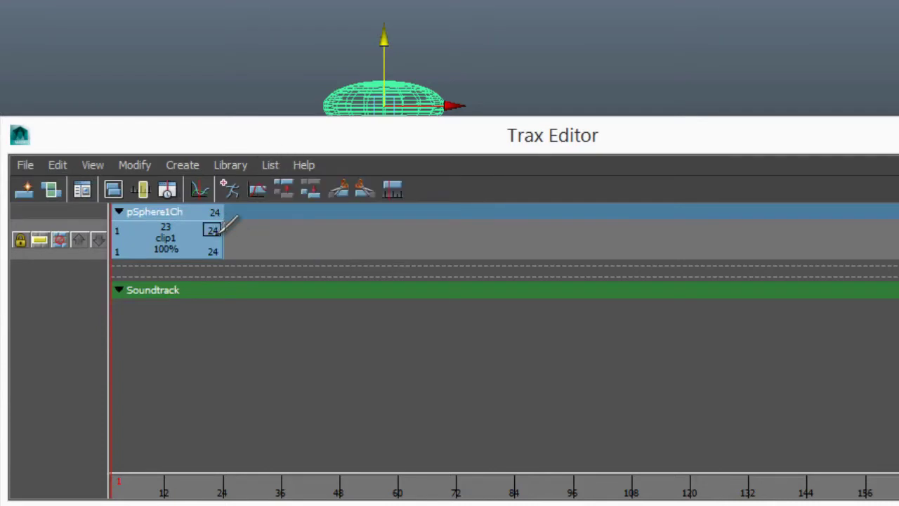
drag(220, 227, 184, 278)
drag(211, 250, 281, 262)
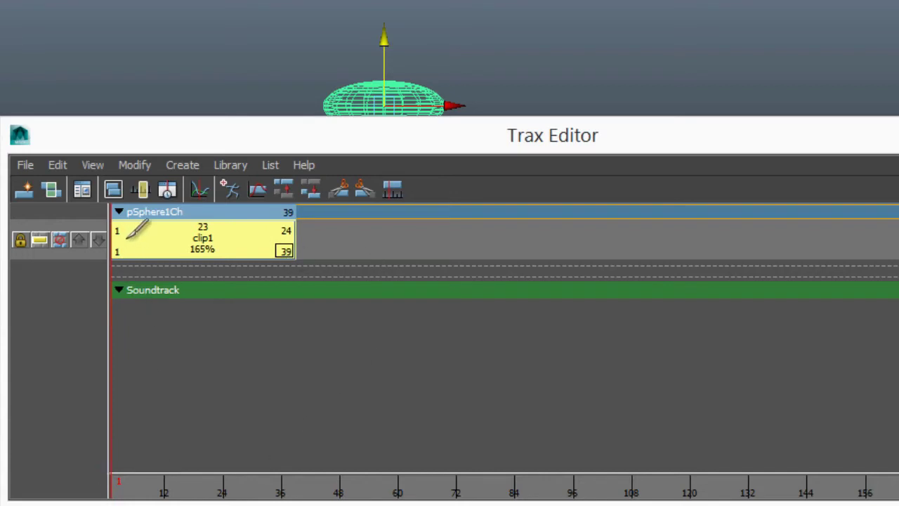
drag(137, 227, 217, 246)
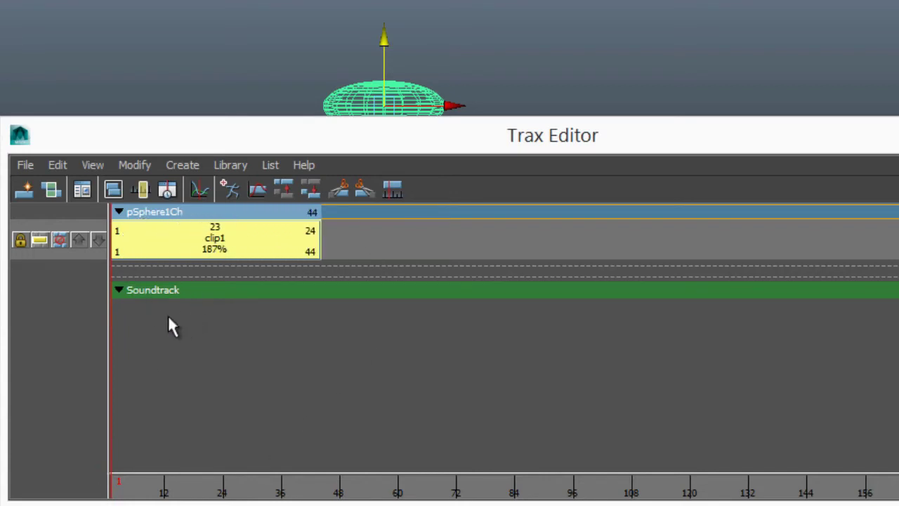
click(167, 356)
drag(137, 487, 72, 463)
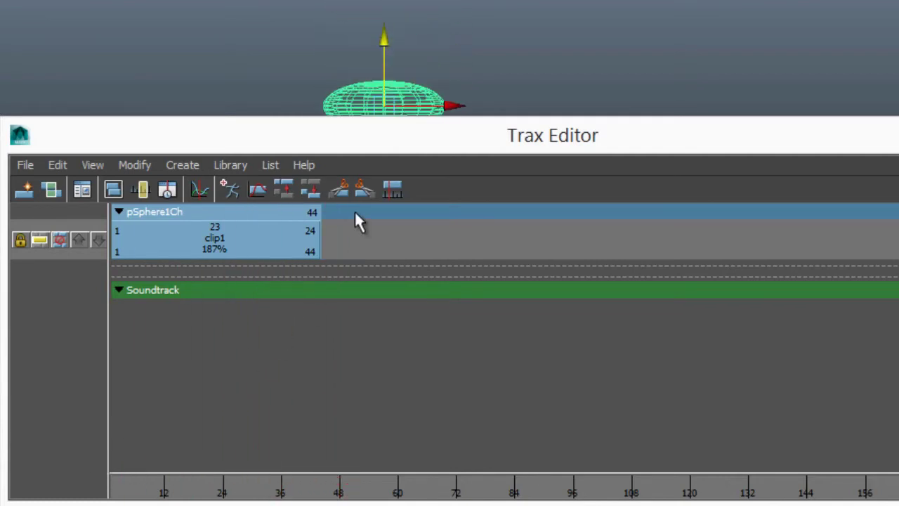
drag(309, 251, 248, 253)
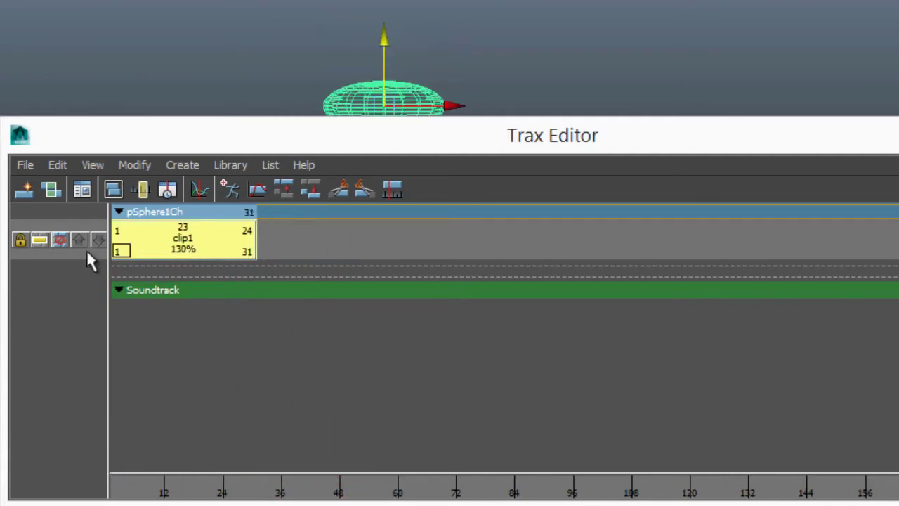
mouse_move(120, 250)
mouse_down()
mouse_move(153, 249)
mouse_move(102, 249)
mouse_move(120, 253)
mouse_up()
click(248, 254)
drag(246, 253, 212, 251)
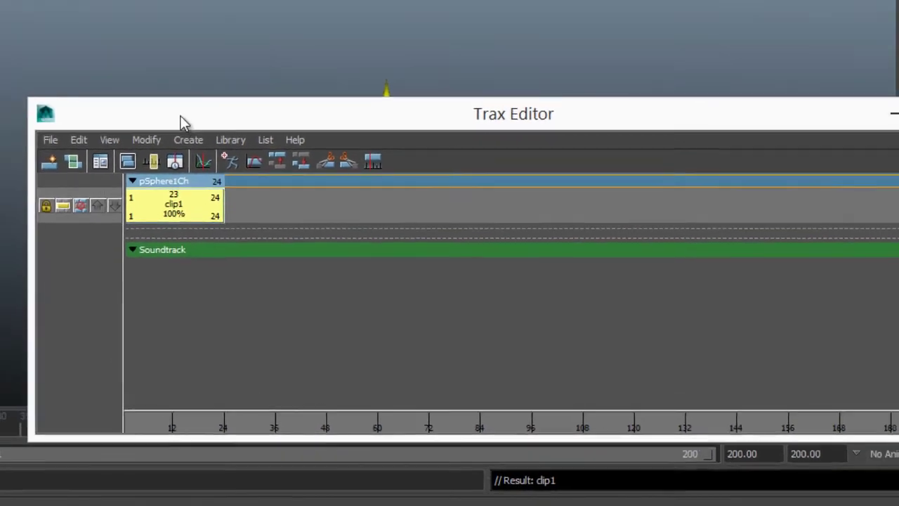
- Resize the Trax Editor beside the sphere and play the bounce to frame 27
drag(180, 123, 235, 107)
drag(293, 233, 221, 321)
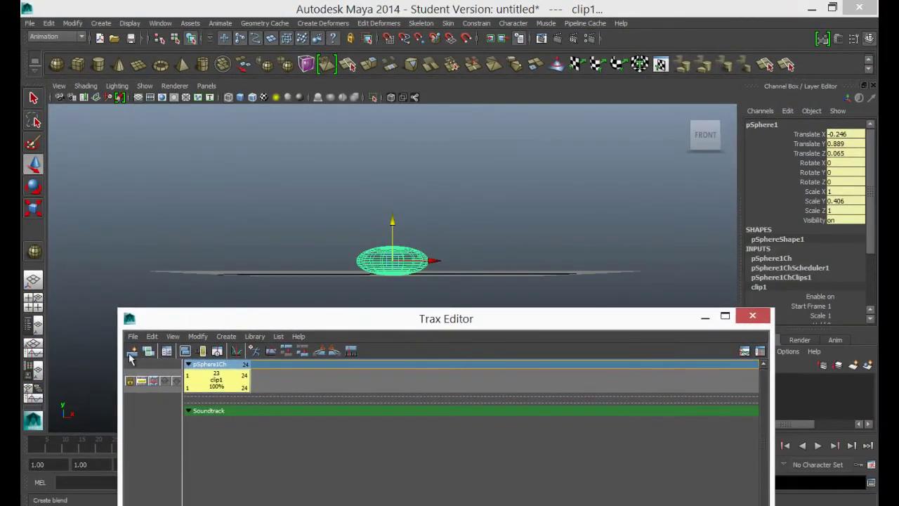
drag(120, 356, 501, 365)
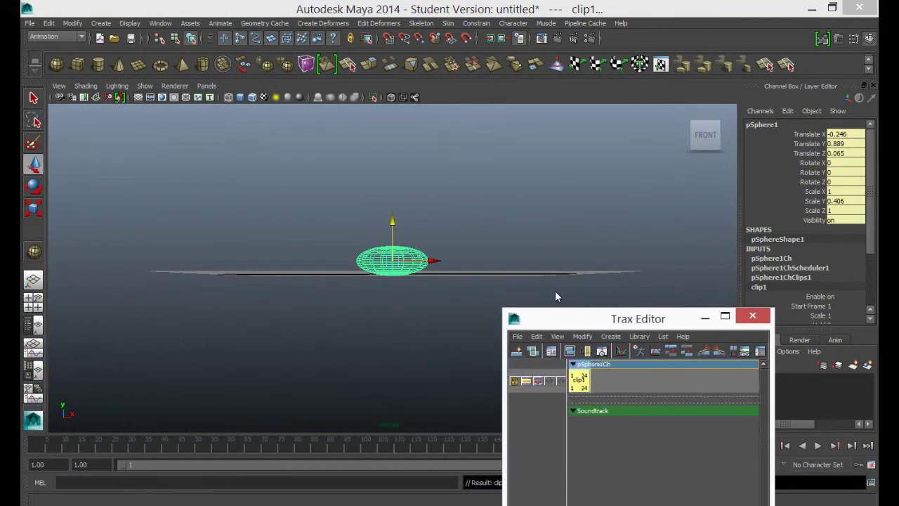
drag(557, 322, 536, 169)
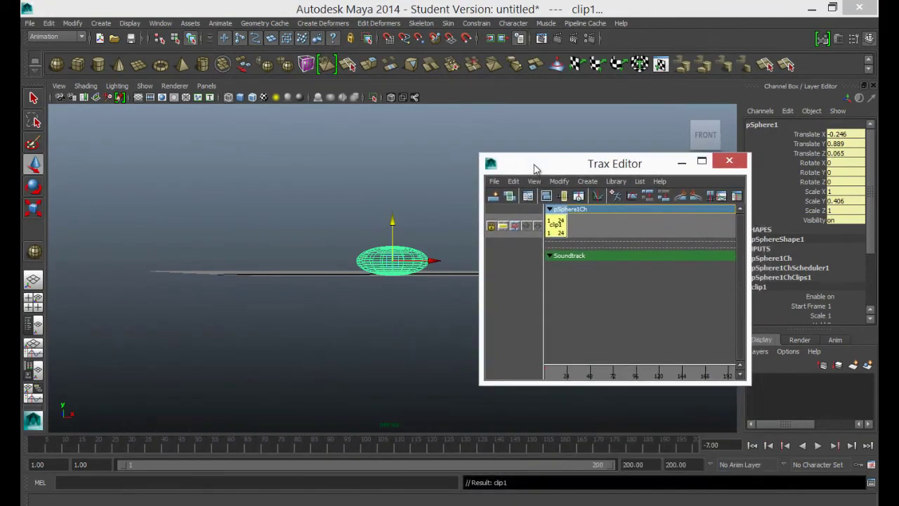
click(819, 447)
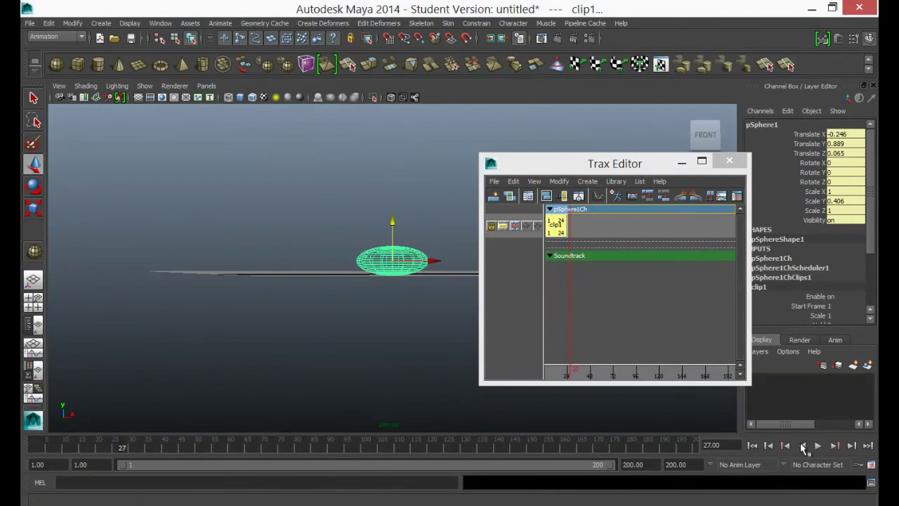
click(817, 446)
- Paste clip1 as clip3 on a new track and play both clips
click(554, 229)
key(ctrl+v)
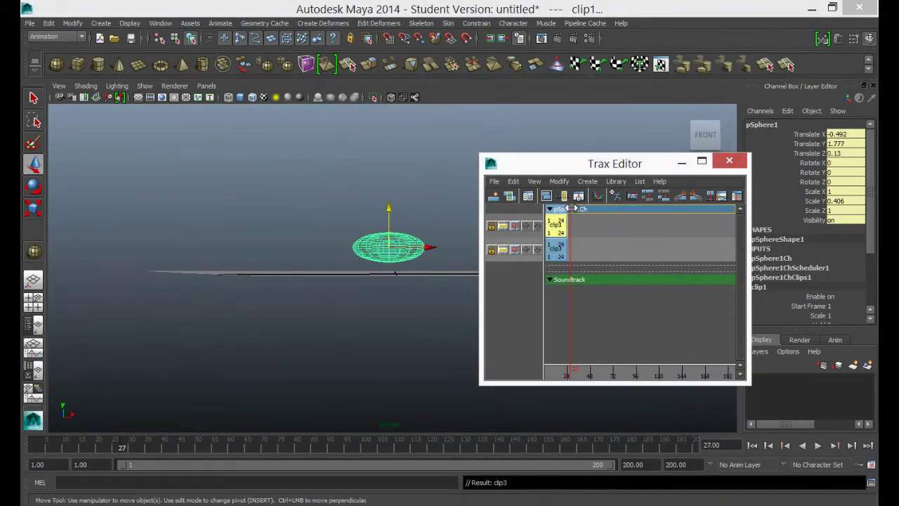
drag(570, 208, 534, 209)
click(818, 445)
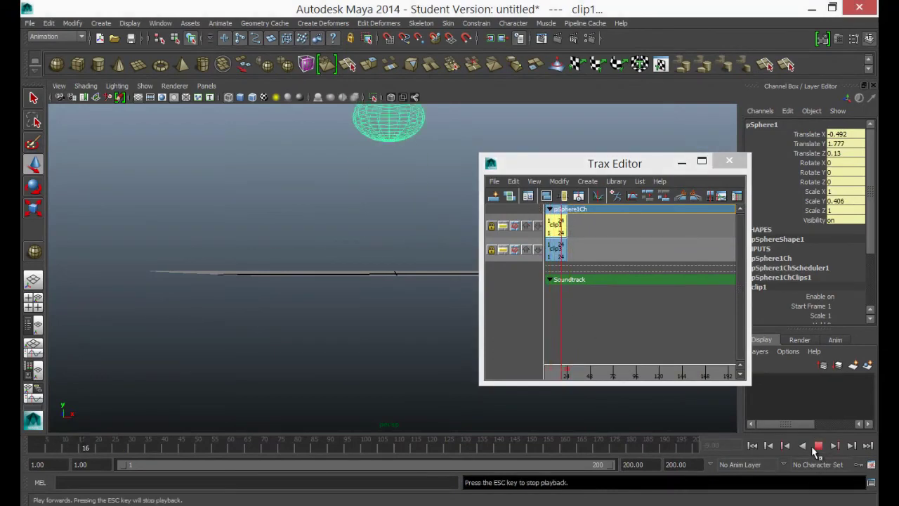
click(815, 447)
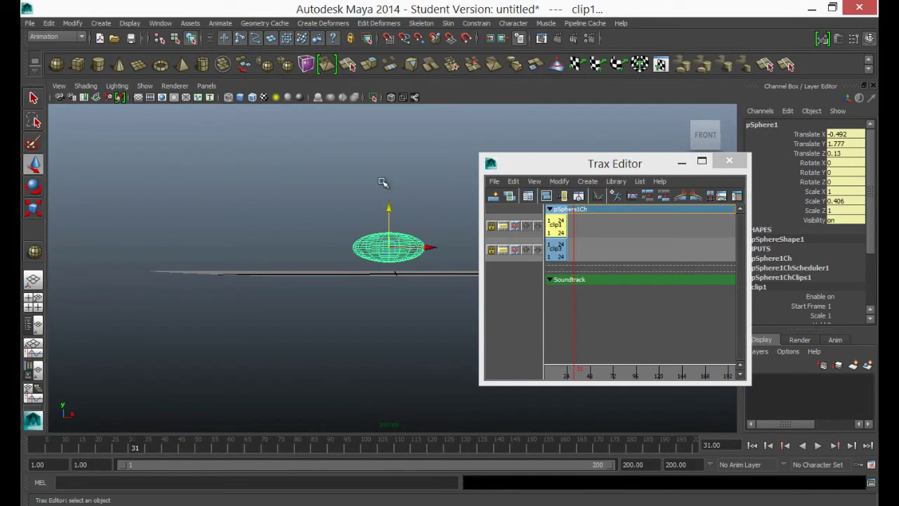
- Move clip3 to start at frame 24 after clip1 and play the sequence
drag(555, 246, 535, 212)
click(824, 448)
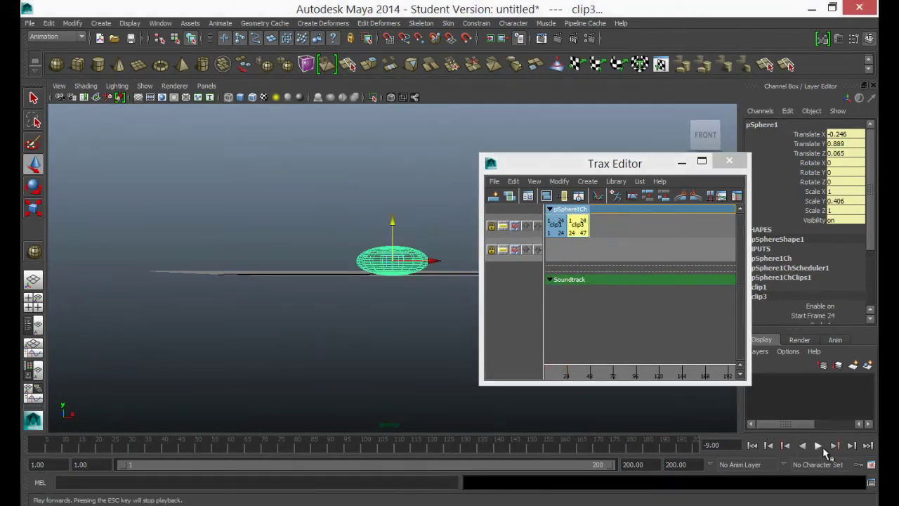
click(823, 447)
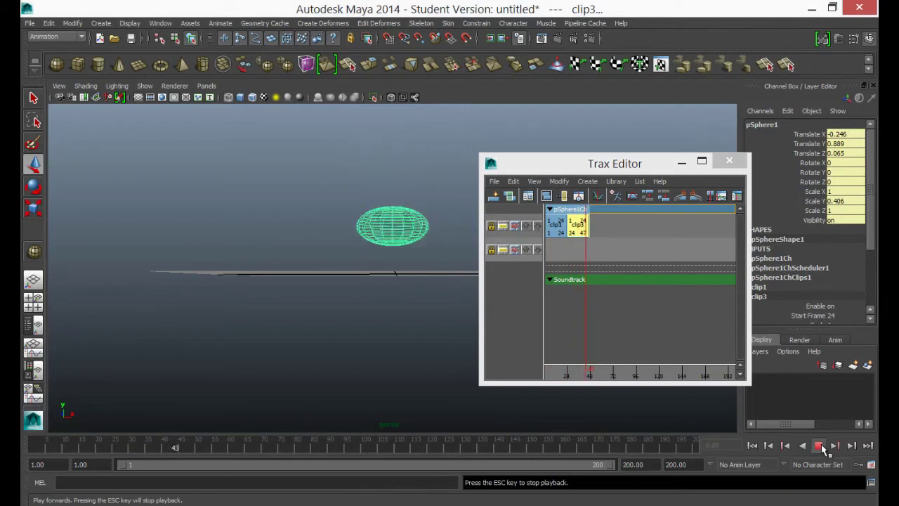
click(819, 445)
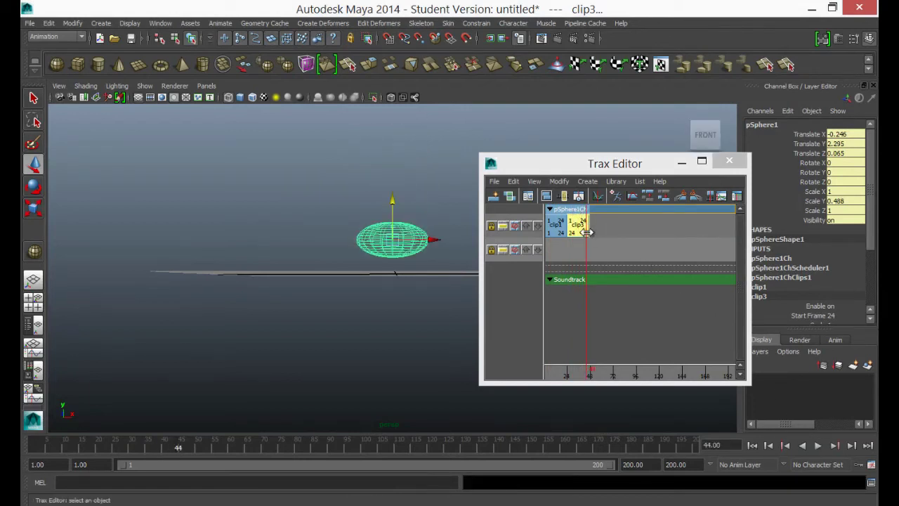
- Scale clip3 to end at frame 60 and move it onto the second track
drag(585, 232, 547, 211)
click(819, 447)
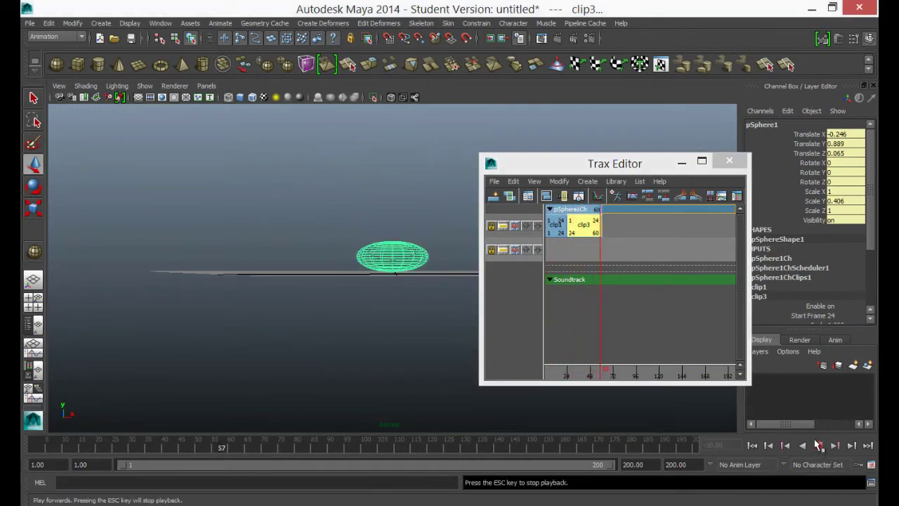
click(819, 447)
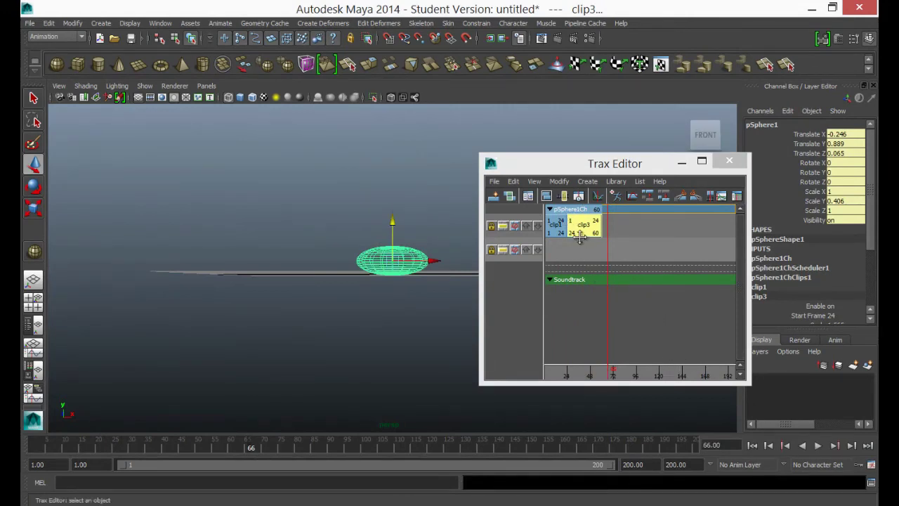
drag(580, 232, 581, 250)
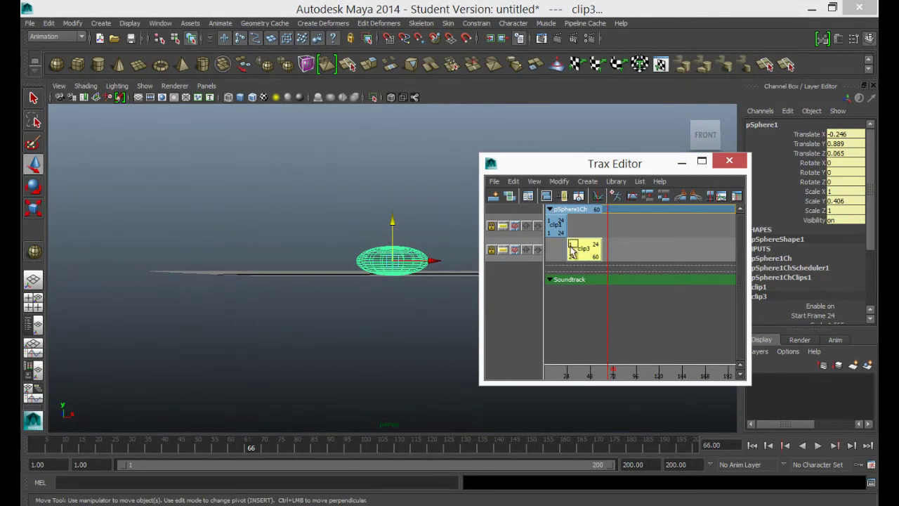
- Shift clip3 to start at frame 16 and blend it with clip1
drag(573, 247, 565, 248)
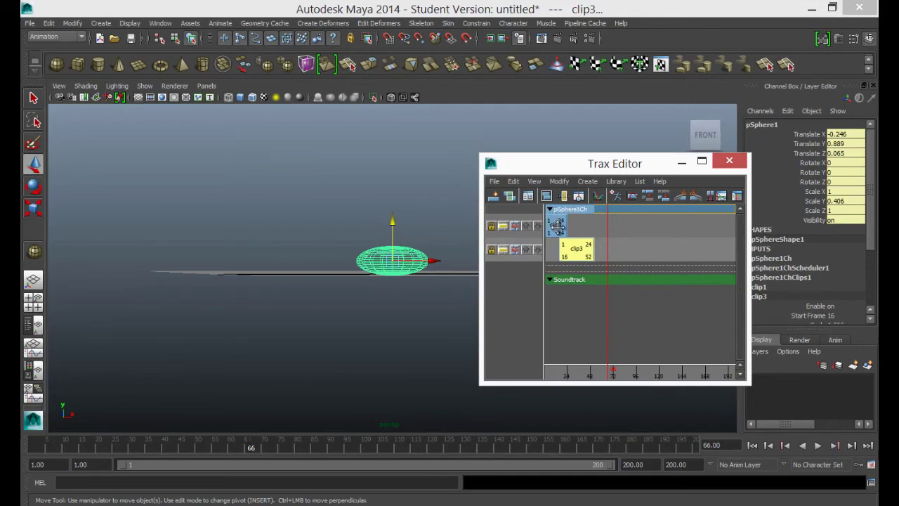
click(557, 225)
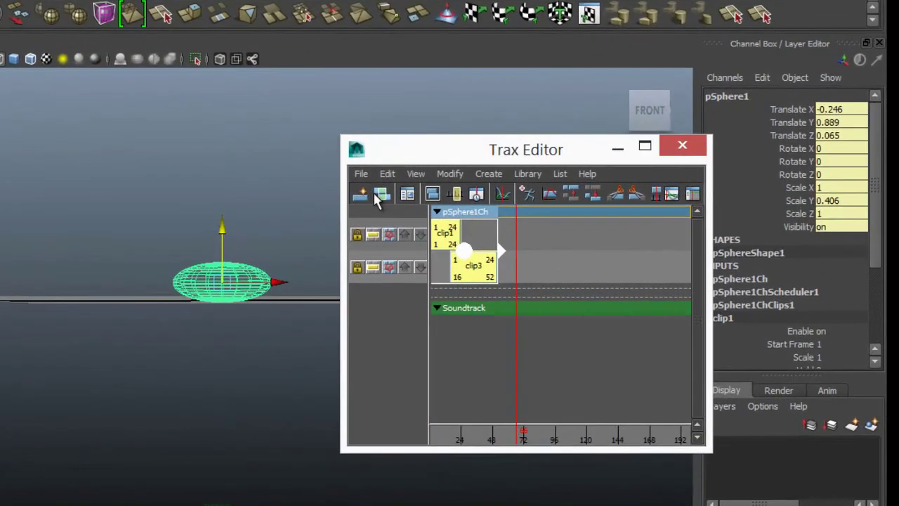
click(378, 195)
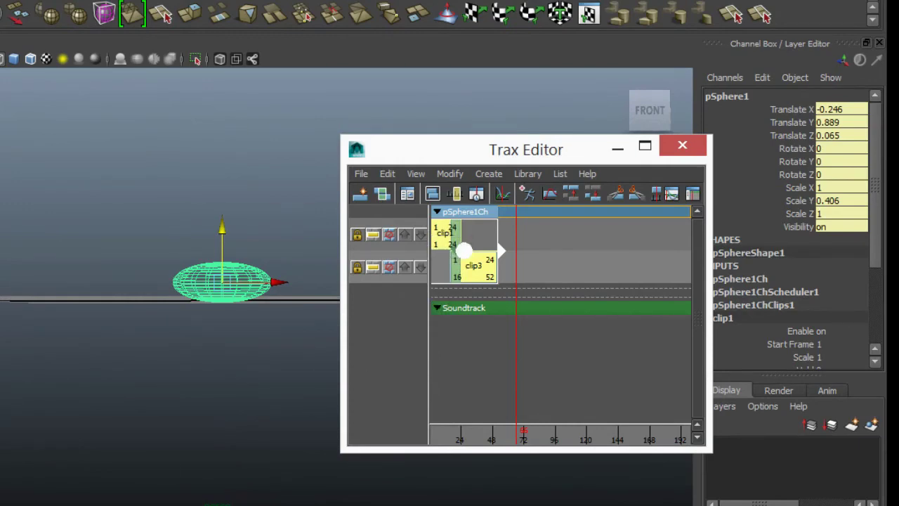
- Play the blended animation from frame 1, deselect the clips, and scrub back
key(alt+shift+v)
key(w)
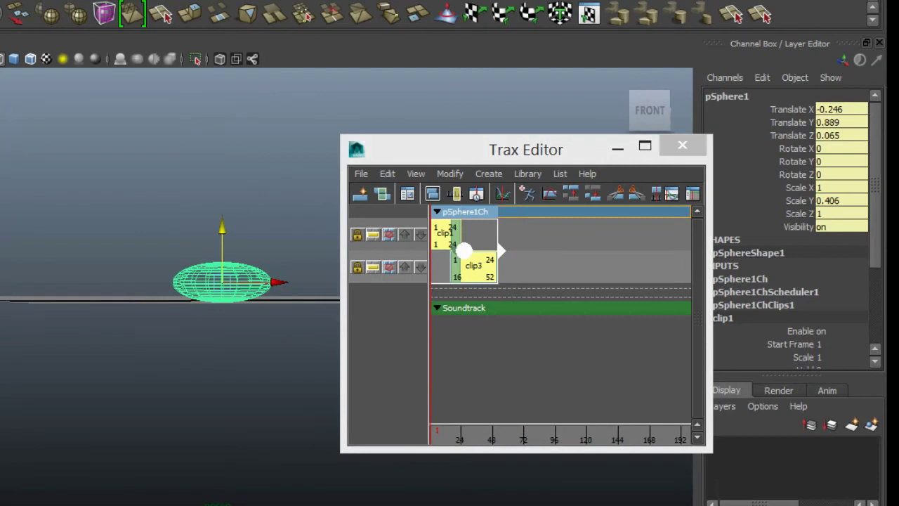
key(alt+v)
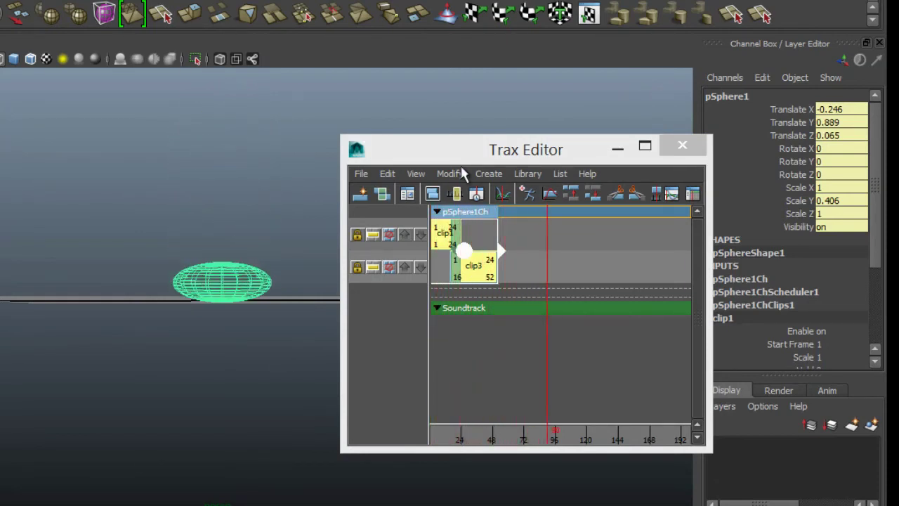
click(572, 213)
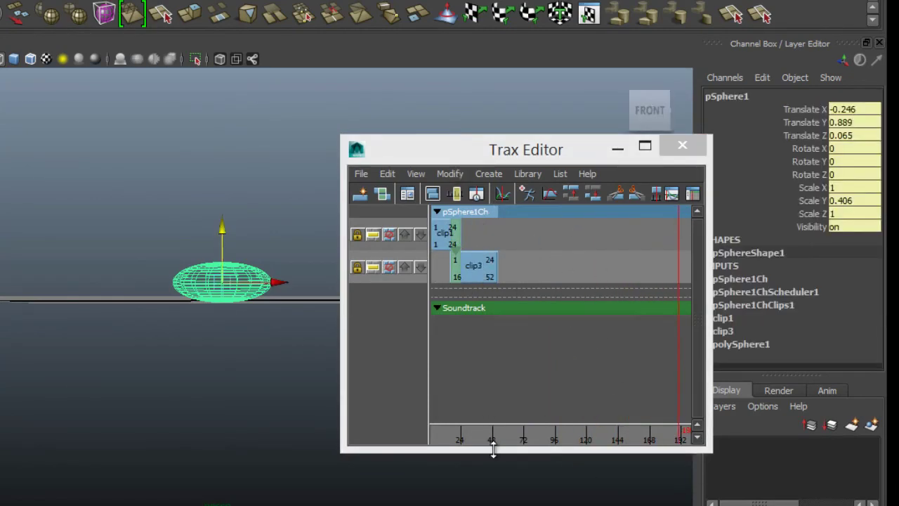
drag(485, 439, 432, 416)
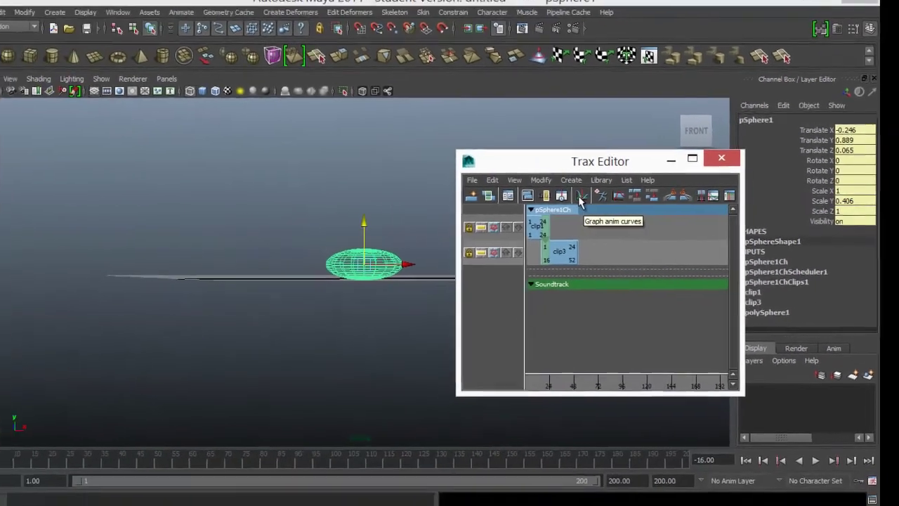
- Show clip3's animation curves in the Graph Editor and select pSphere1's Rotate X curve
click(580, 198)
drag(363, 169, 343, 158)
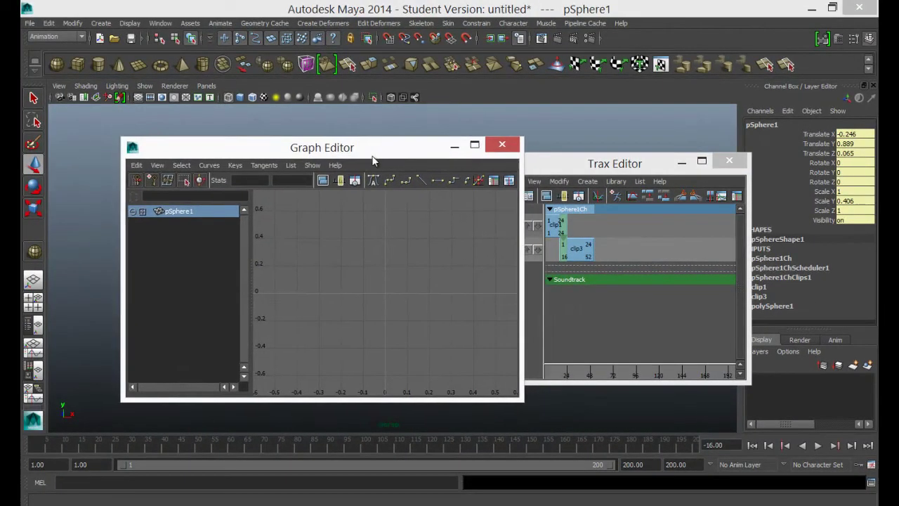
click(577, 251)
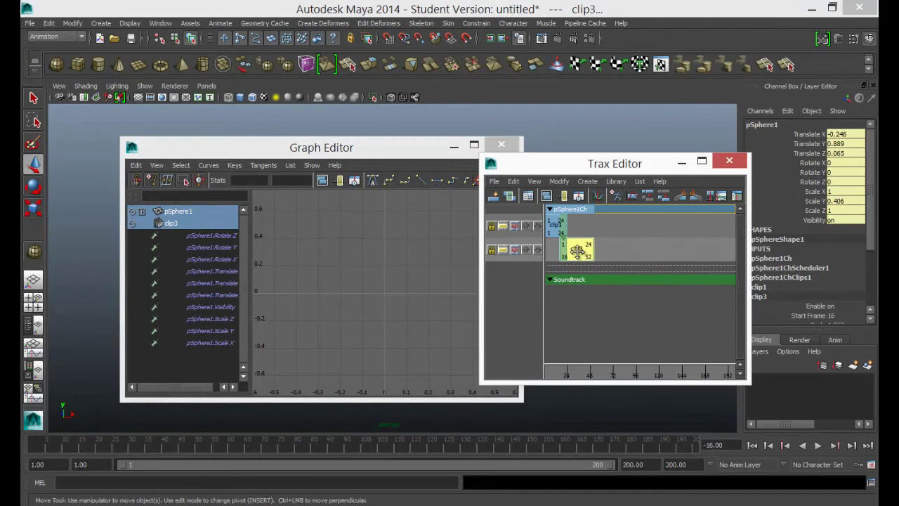
click(208, 246)
click(209, 259)
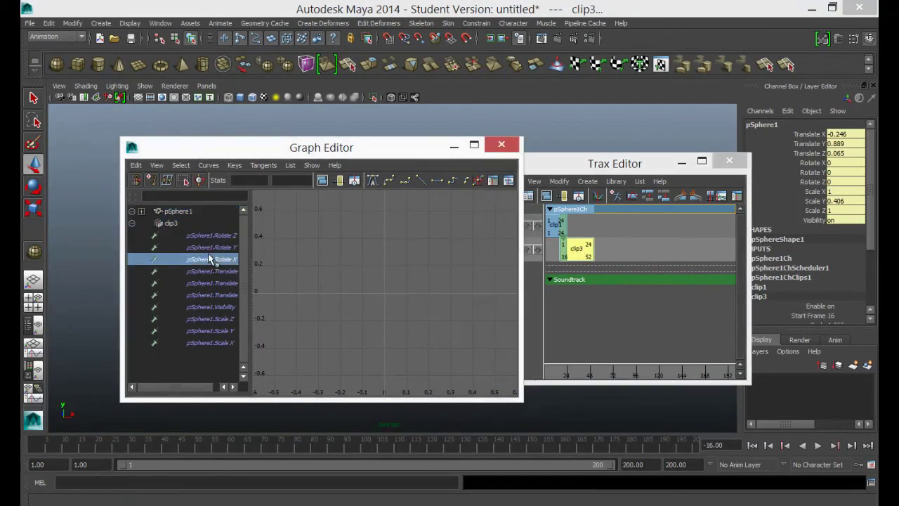
click(164, 224)
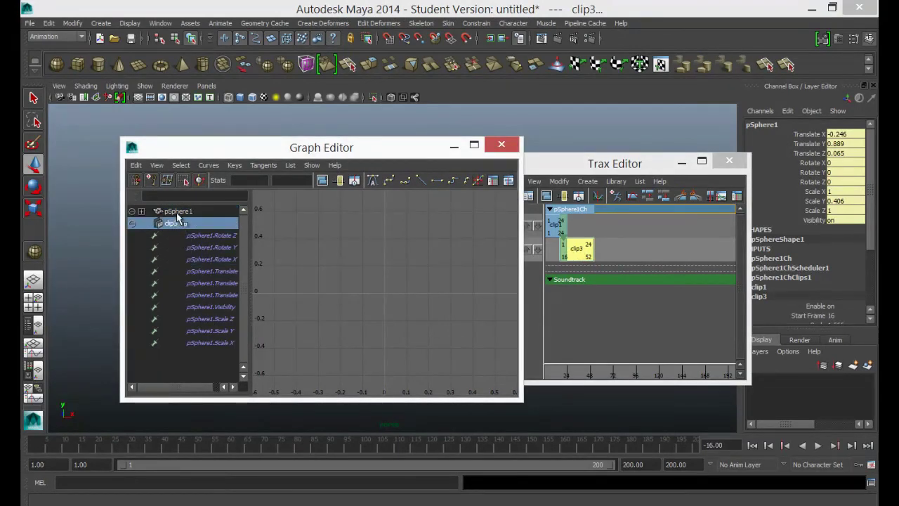
click(179, 211)
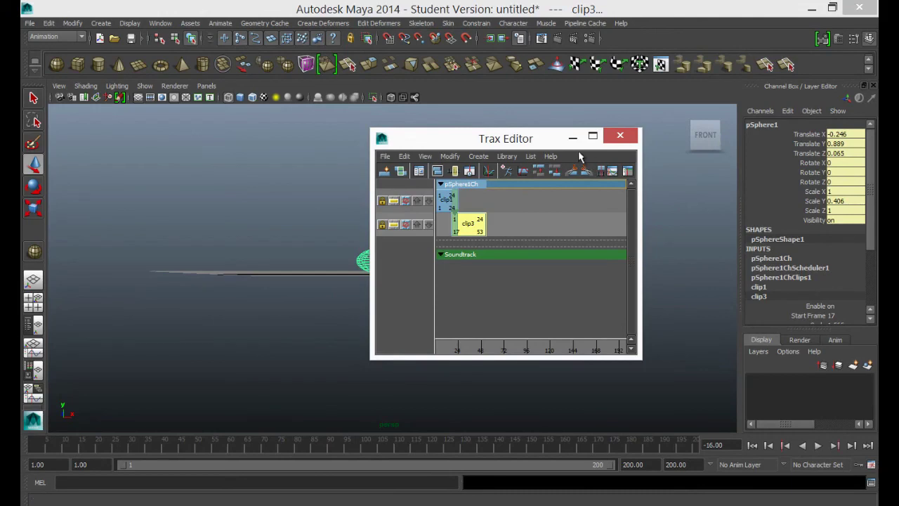
- Widen the Trax Editor timeline and reposition the window to uncover the Channel Box
drag(559, 141, 571, 119)
drag(653, 218, 843, 219)
drag(703, 122, 531, 159)
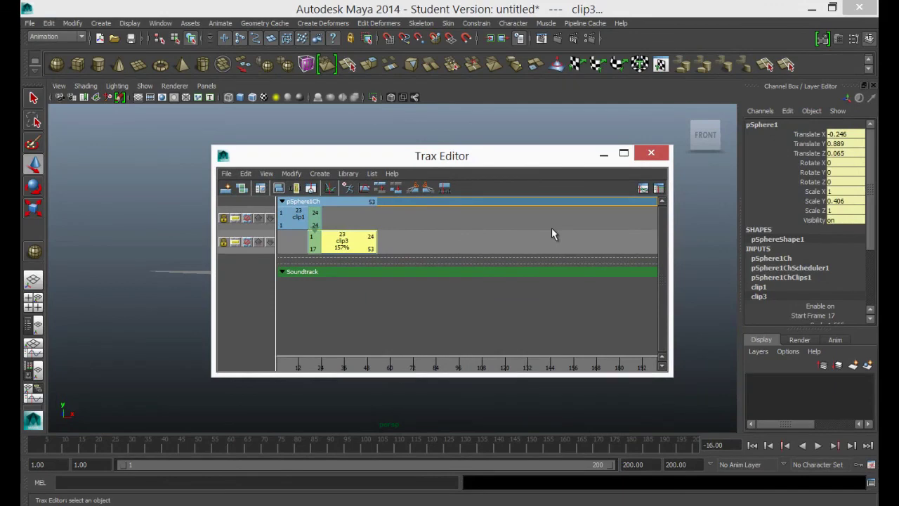